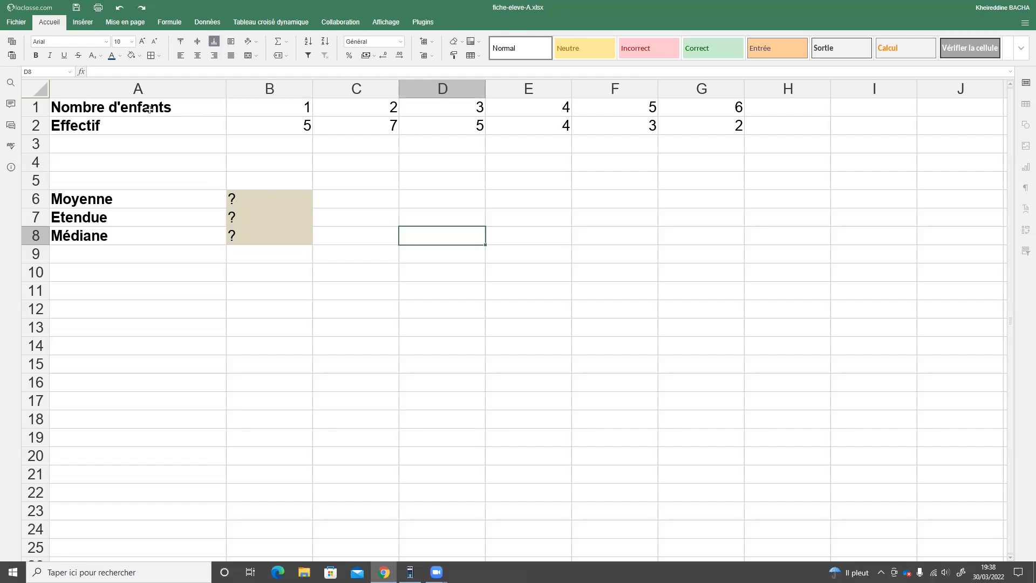
Step: Center the contents of the Nombre d'enfants and Effectif table in cells A1:G2
left_click_drag(145, 107, 698, 132)
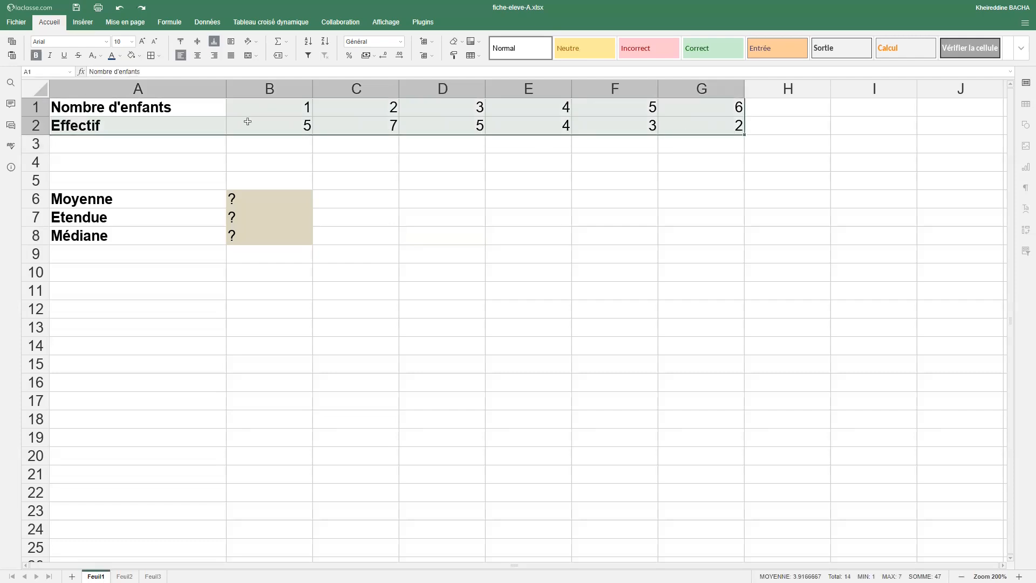
left_click(615, 201)
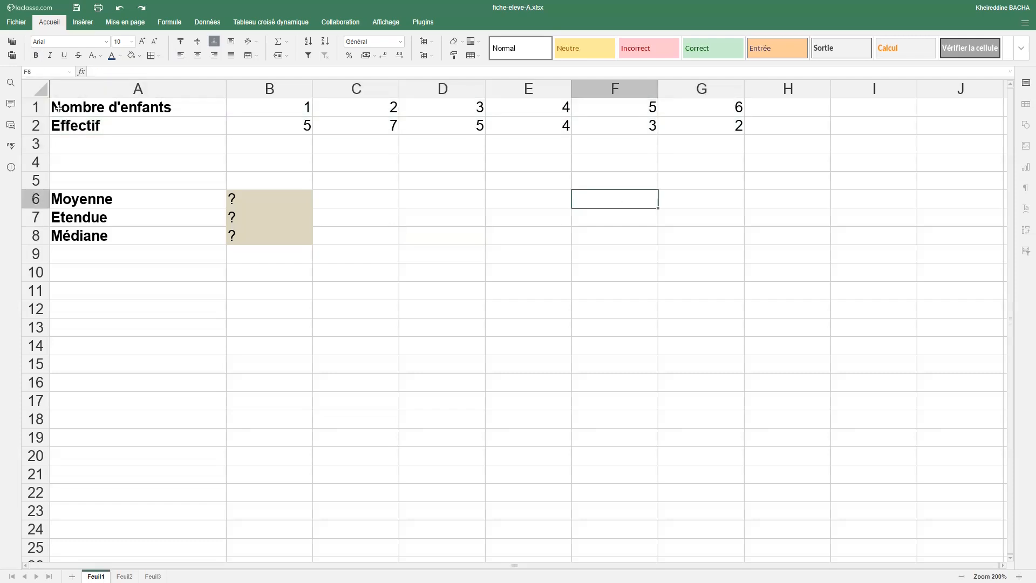
left_click(61, 108)
left_click(91, 130)
left_click_drag(89, 109, 686, 124)
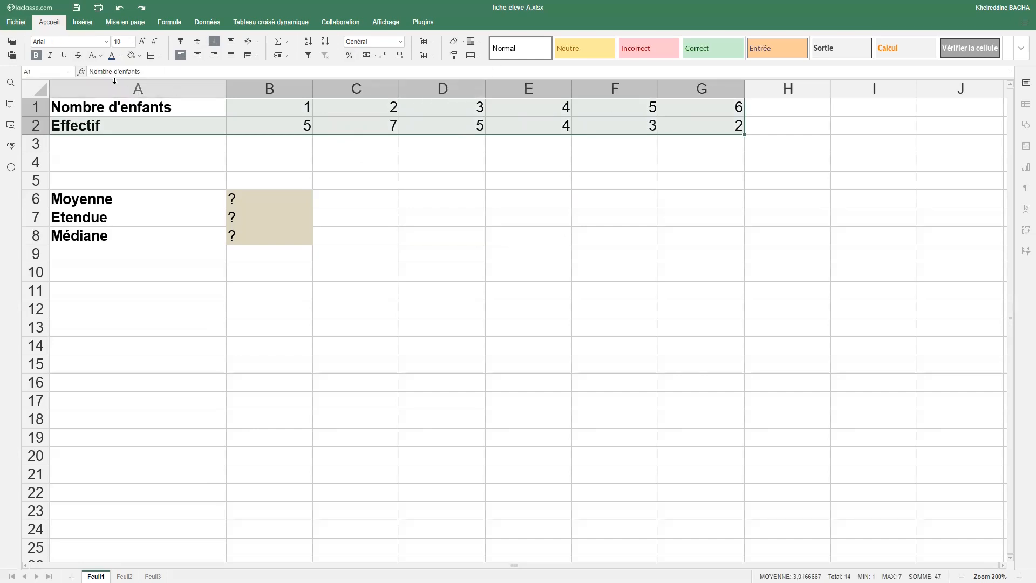
left_click(197, 55)
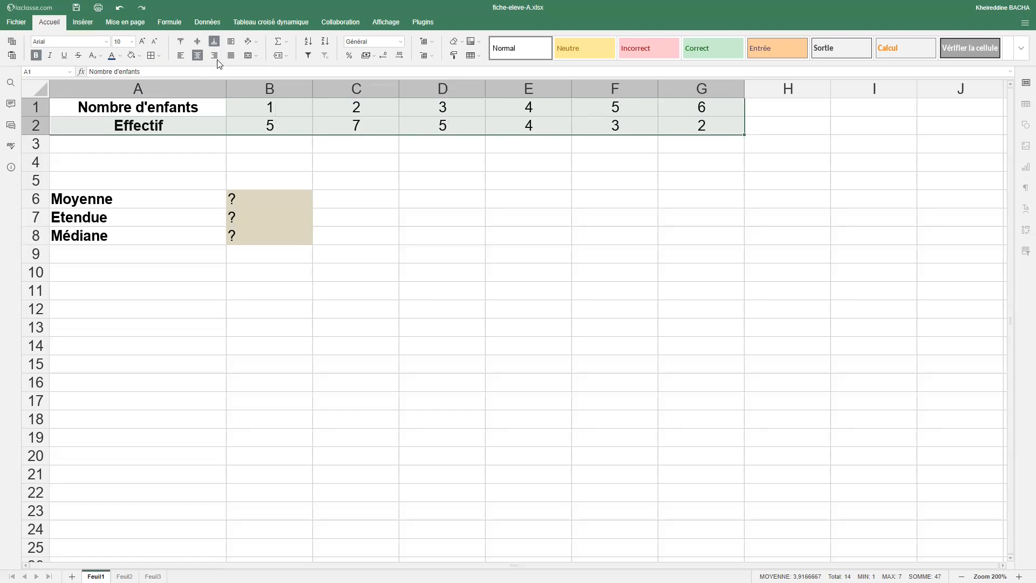
left_click(216, 58)
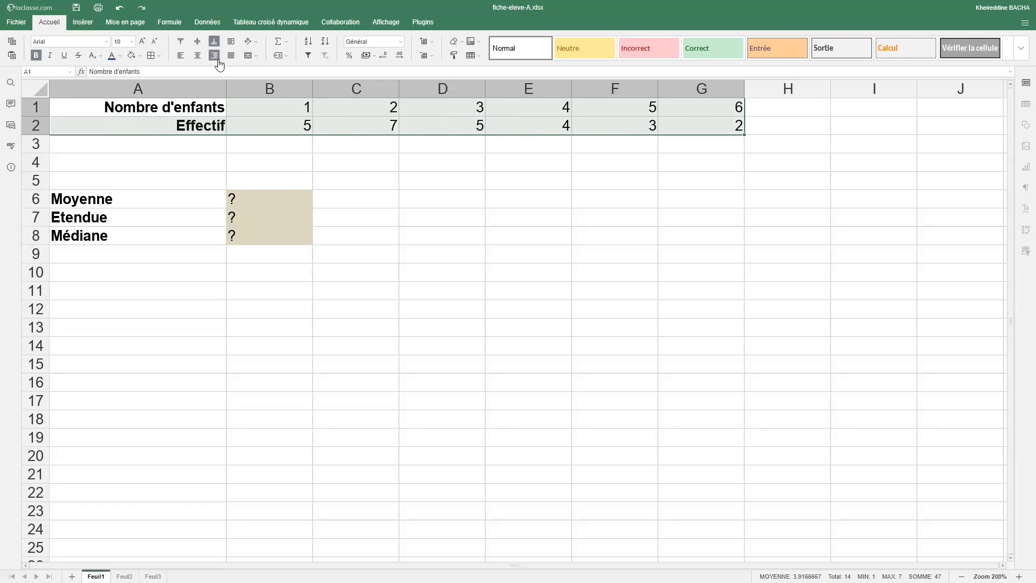
left_click(198, 56)
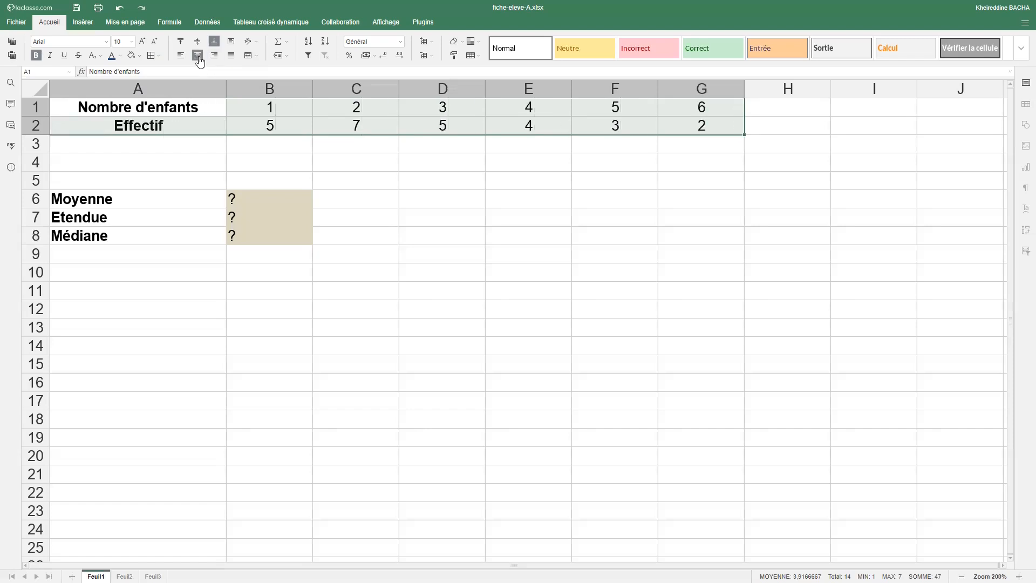
Step: Make all text in cells A1:G2 bold and apply all borders to the range
left_click(35, 56)
left_click(35, 56)
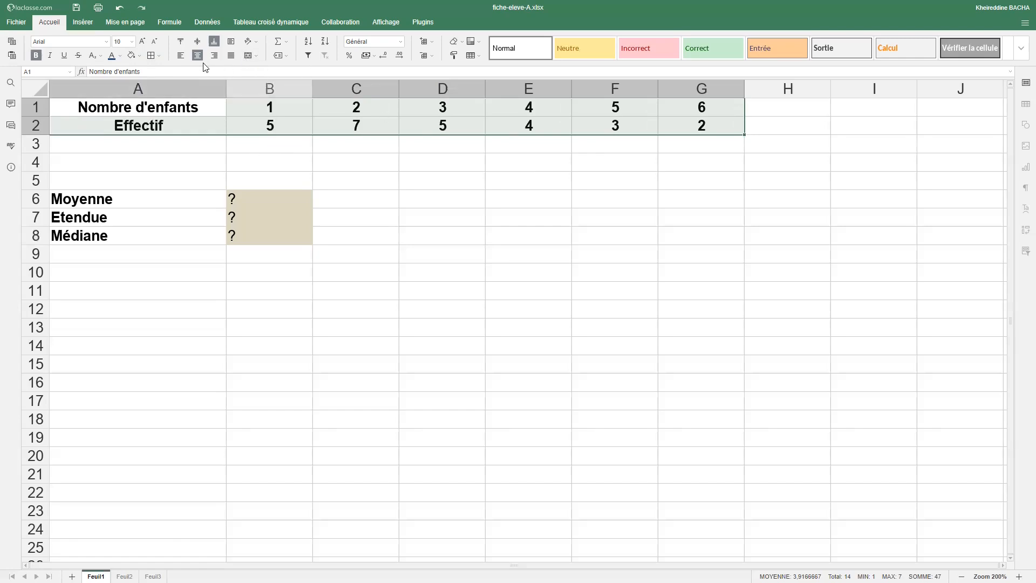
left_click(152, 56)
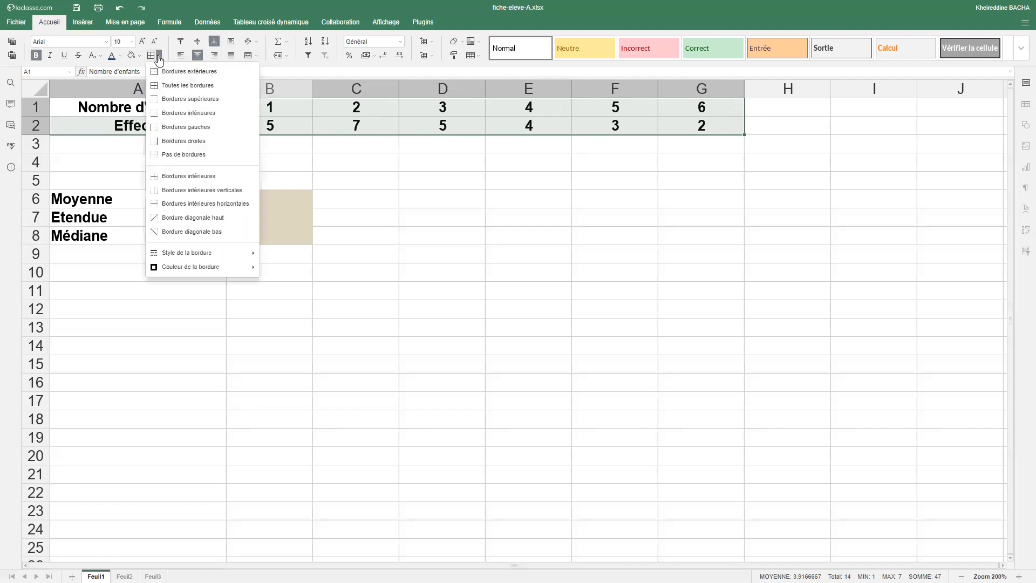
left_click(174, 87)
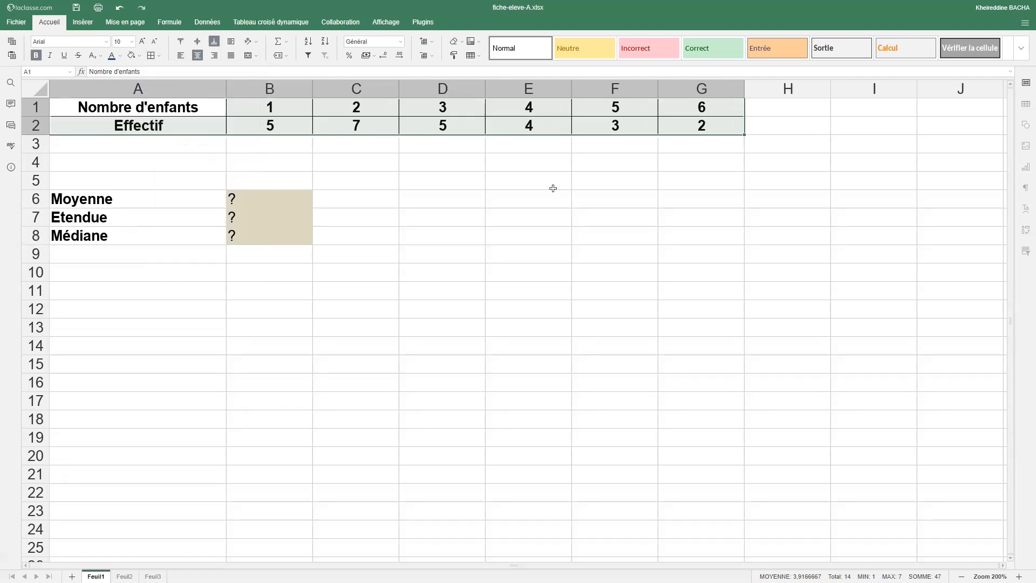
left_click(749, 165)
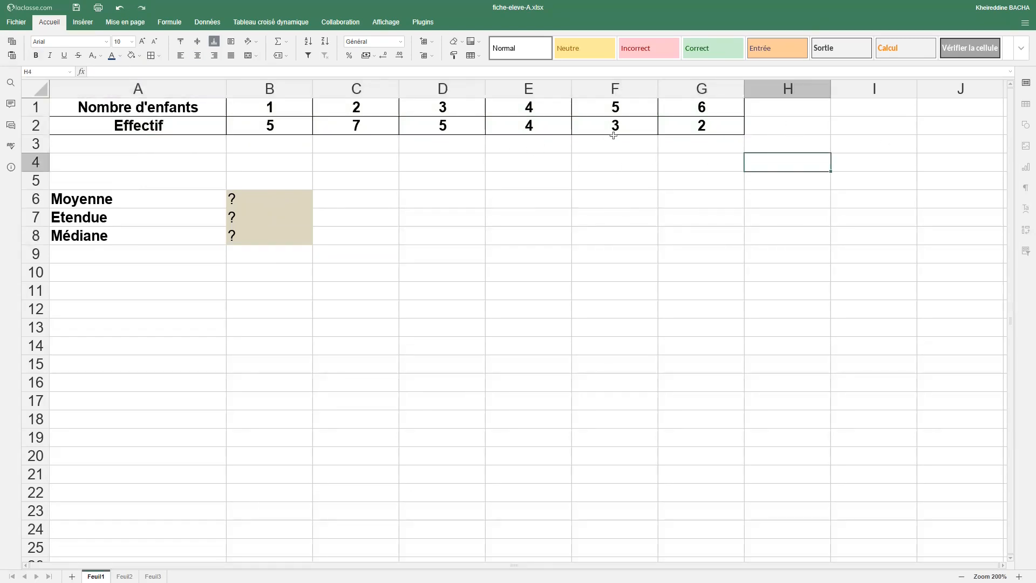
Step: Insert an empty row above the Nombre d'enfants row
left_click(38, 105)
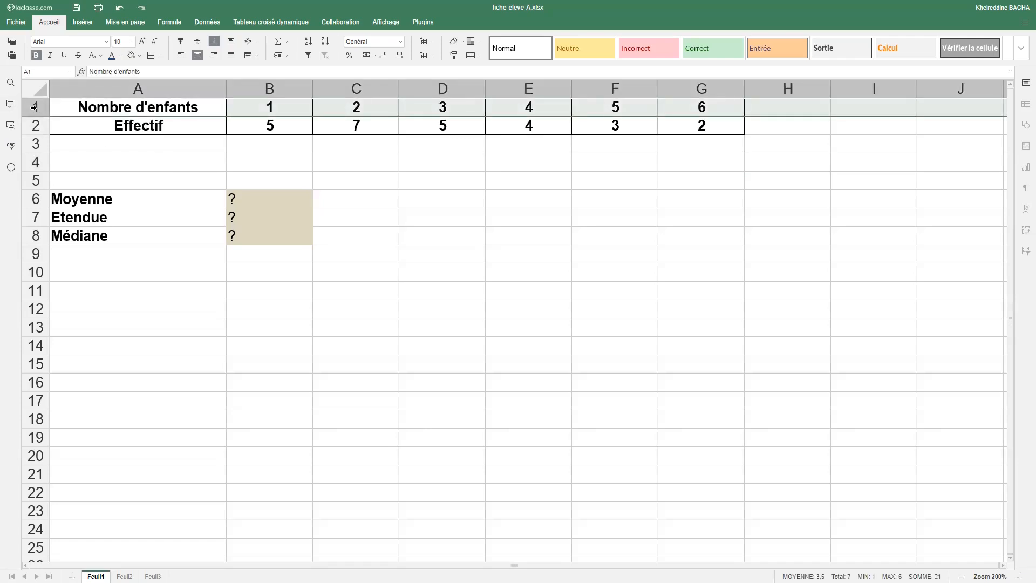
right_click(33, 107)
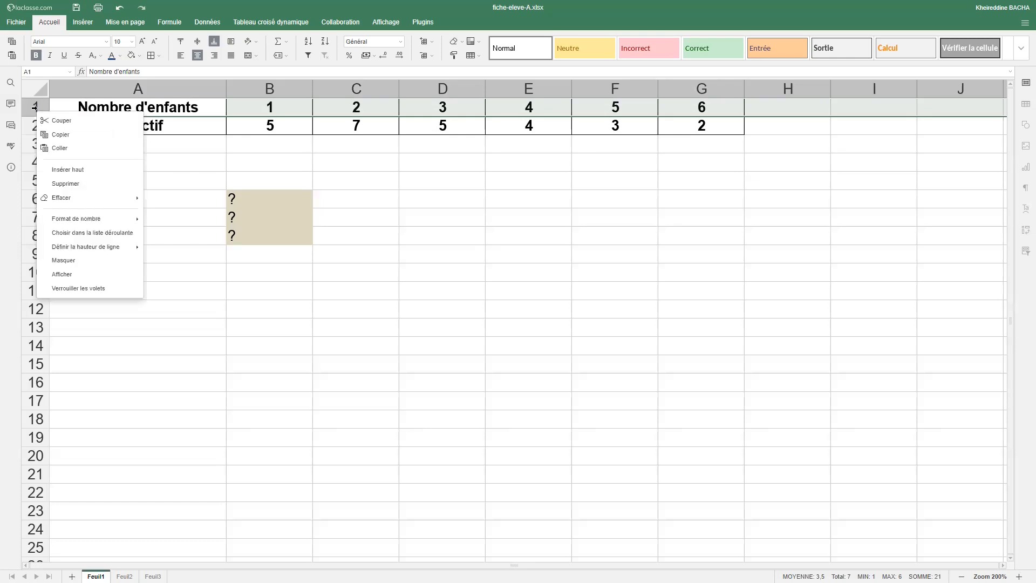
left_click(81, 172)
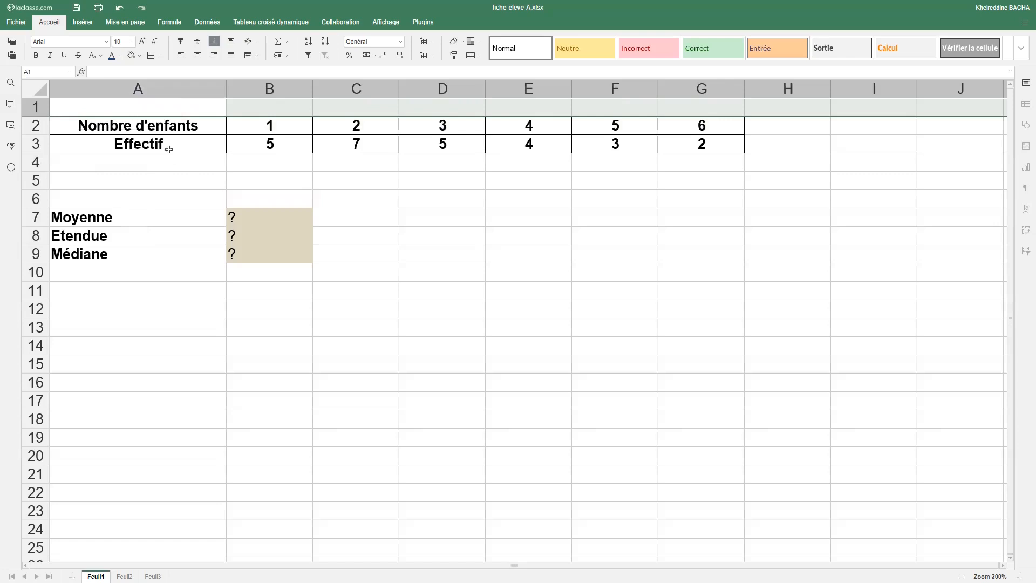
left_click(840, 193)
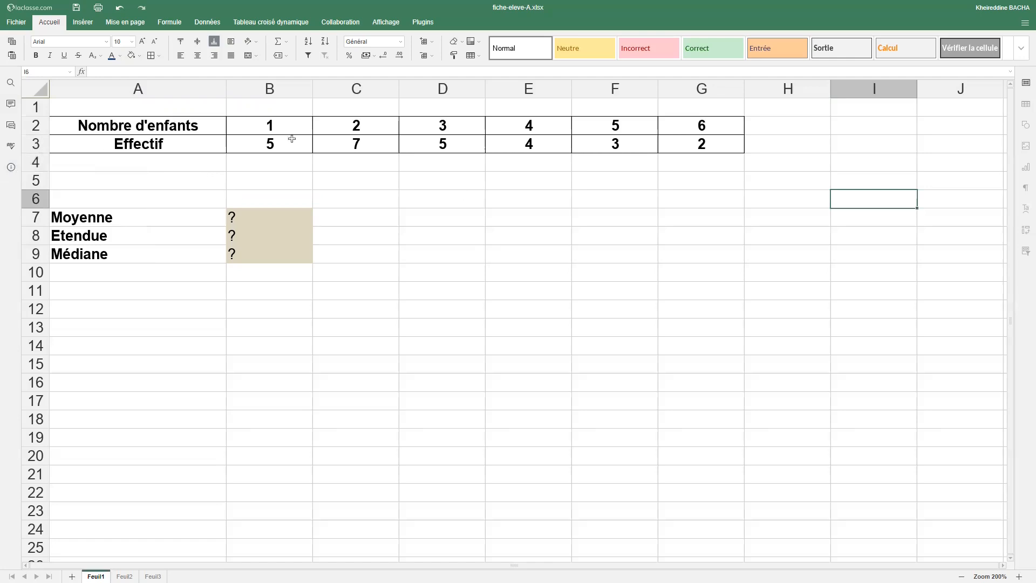
left_click(734, 90)
right_click(734, 90)
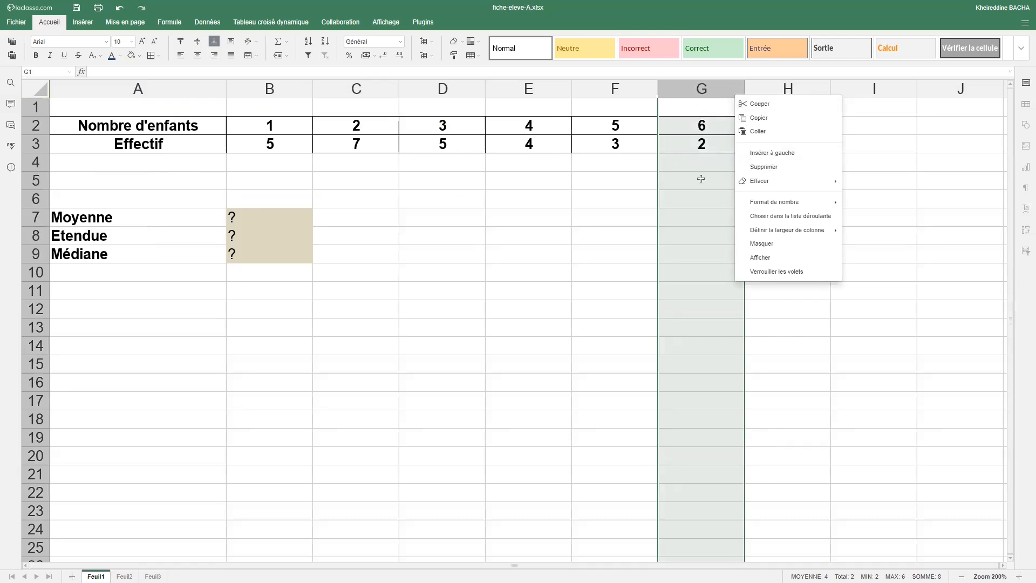
left_click(564, 180)
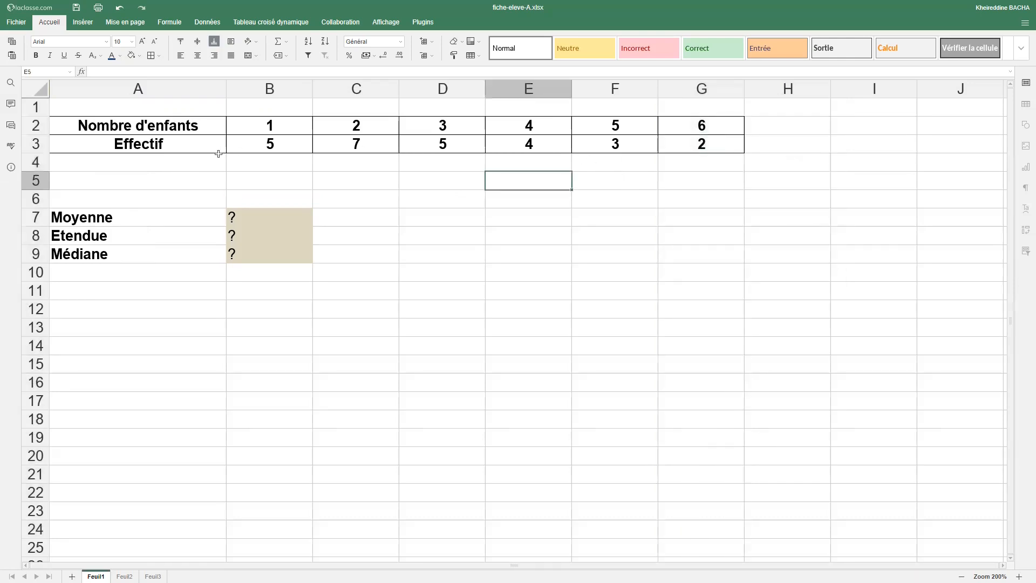
Step: Set the font color of the numbers in cells B2:G3 to the theme blue
left_click_drag(274, 133, 701, 144)
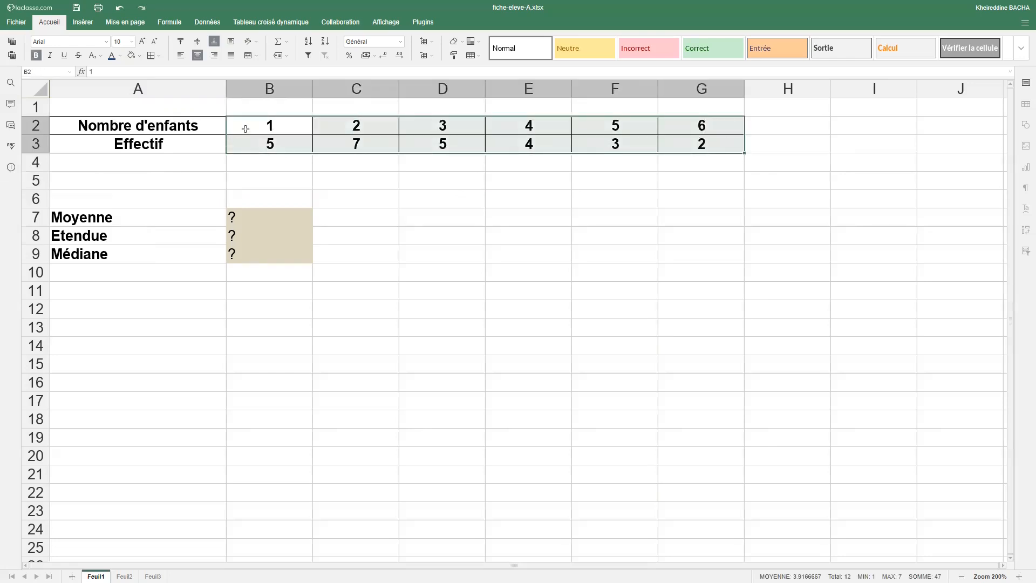
left_click(120, 56)
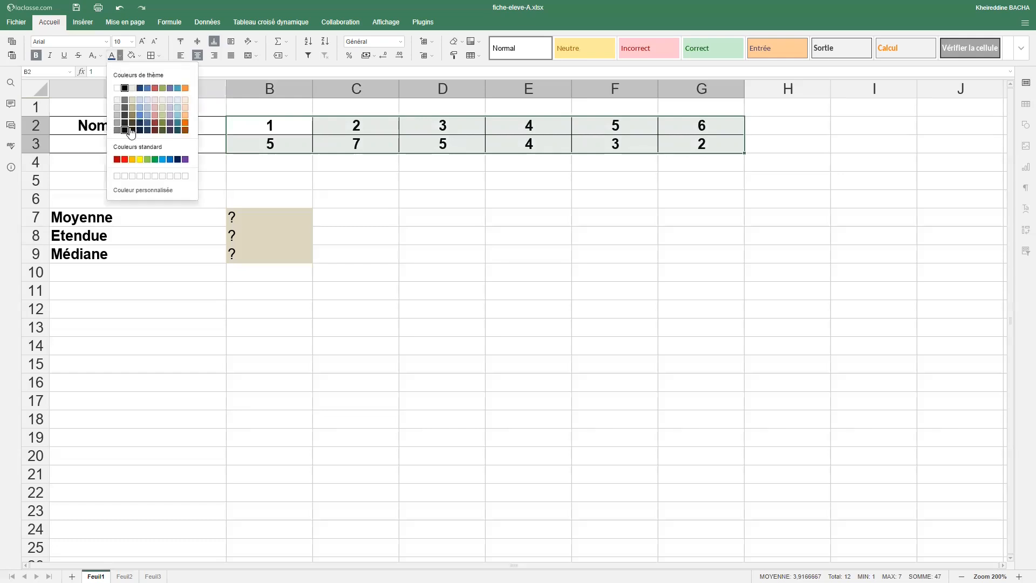
left_click(148, 88)
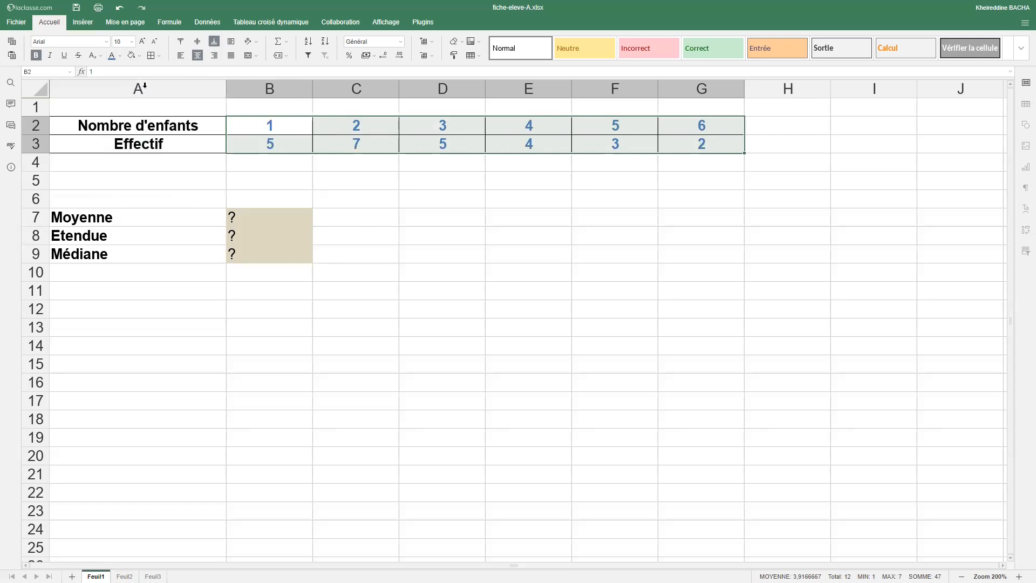
left_click(427, 216)
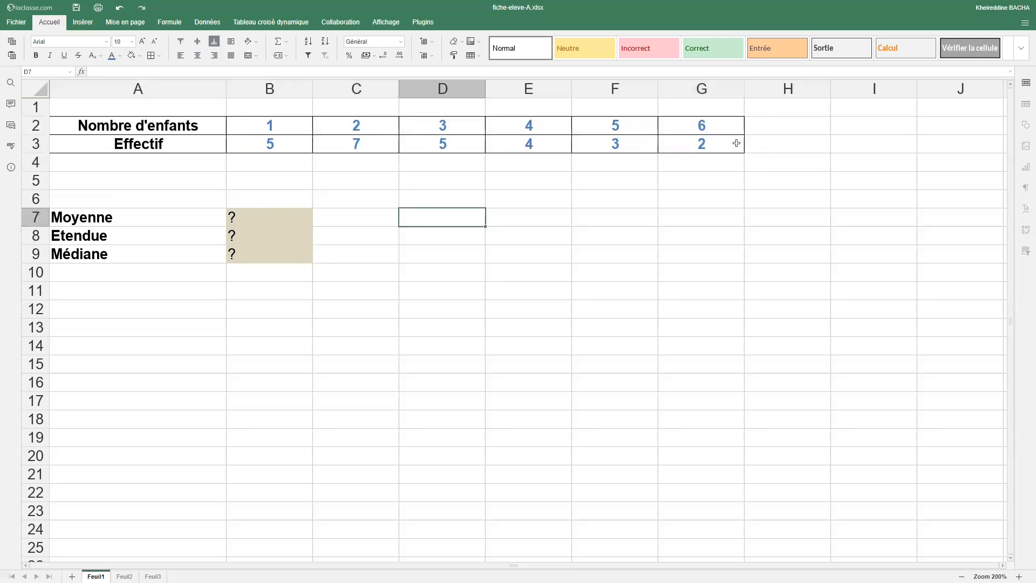
Step: Set the font color of the Nombre d'enfants values in cells B2:G2 to the theme red
left_click_drag(260, 127, 719, 129)
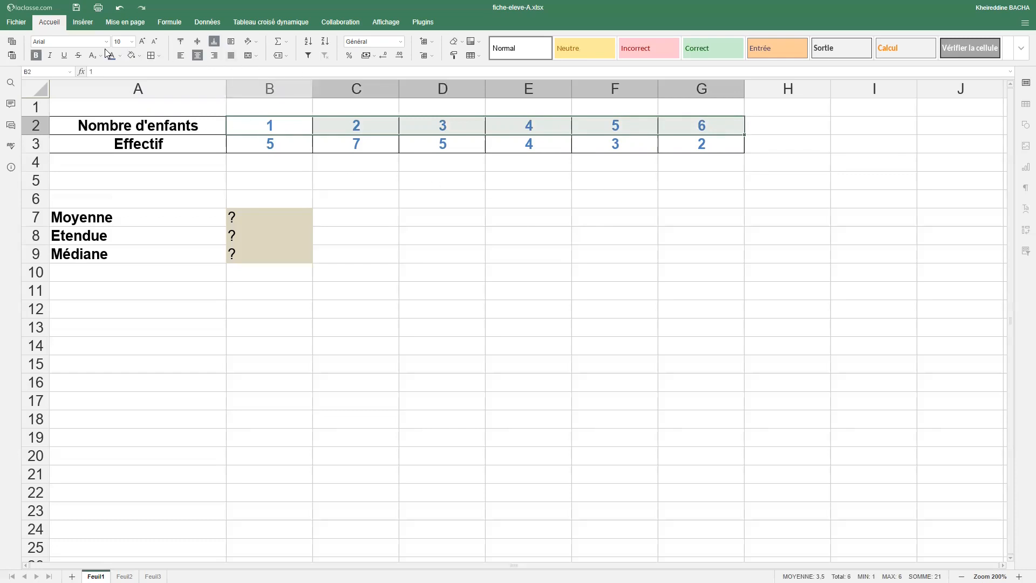
left_click(120, 56)
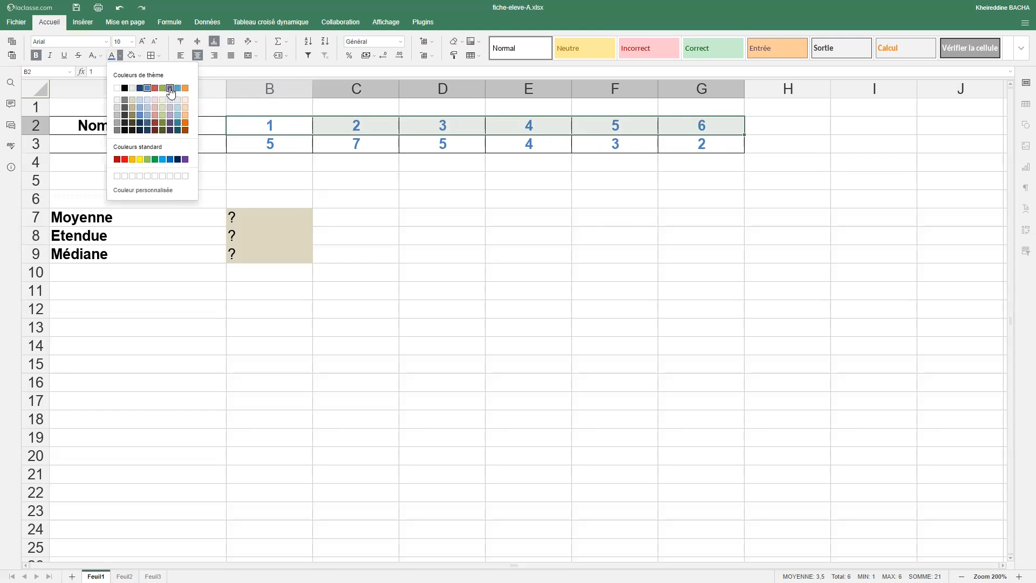
left_click(154, 88)
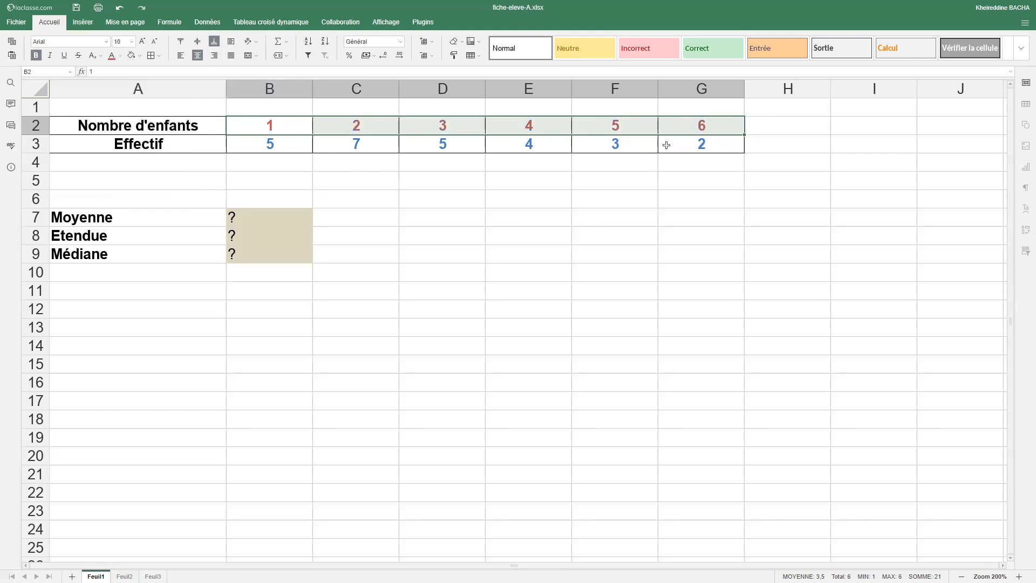
left_click(712, 144)
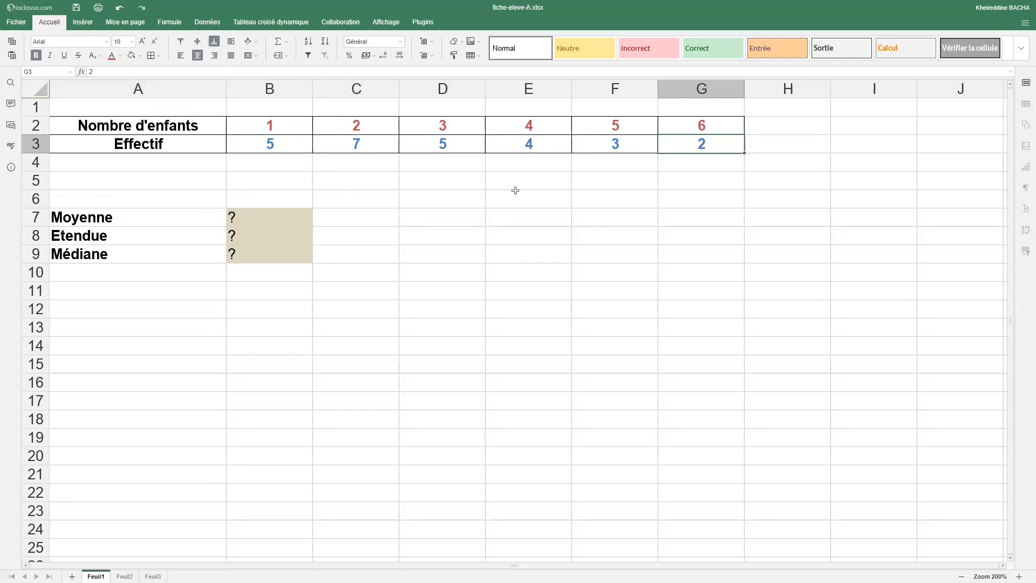
Step: Apply all borders to the Moyenne, Etendue and Médiane block in A7:B9 and center its contents
left_click_drag(108, 218, 278, 252)
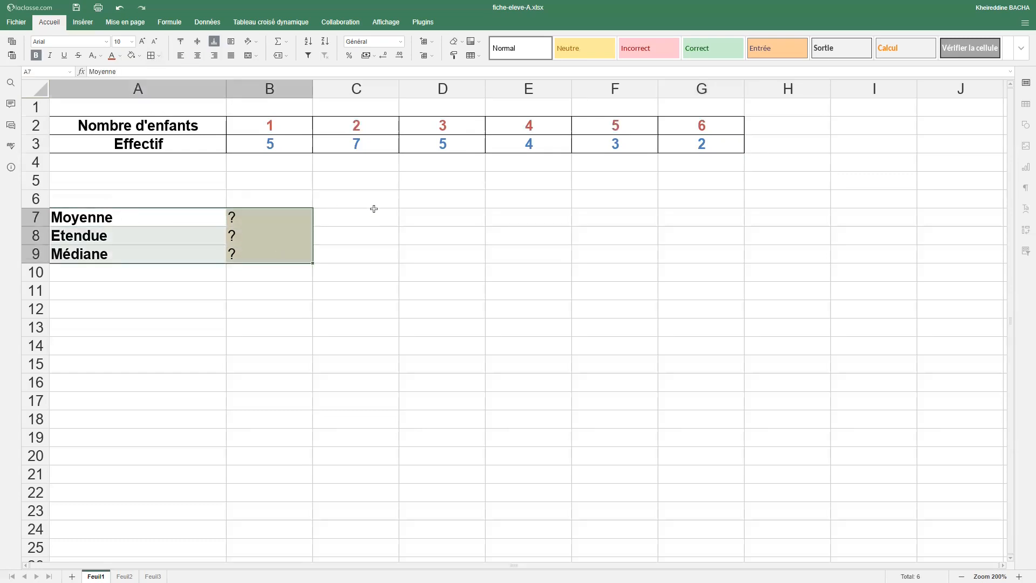
left_click_drag(372, 208, 148, 147)
left_click_drag(100, 214, 269, 254)
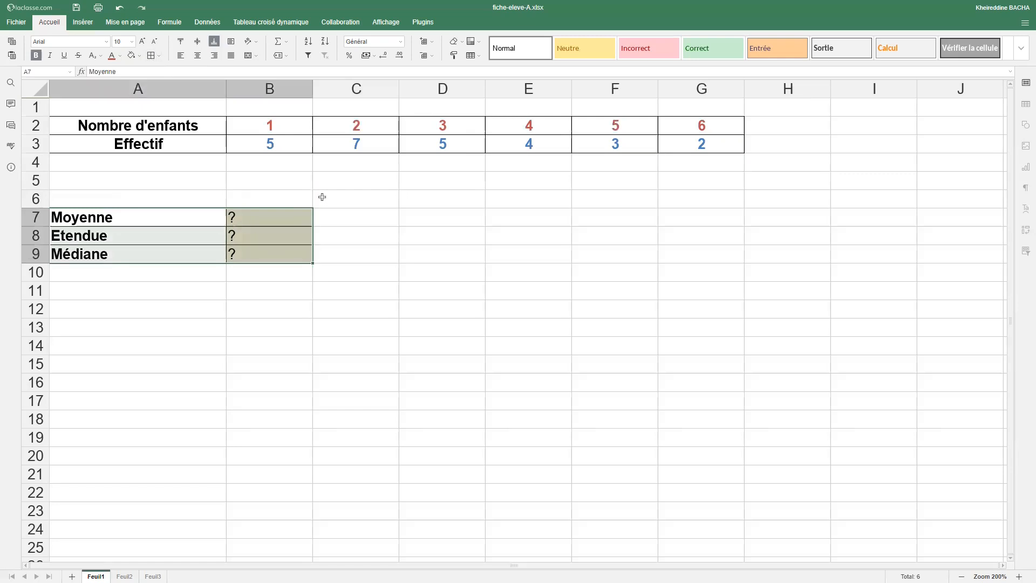
left_click(197, 55)
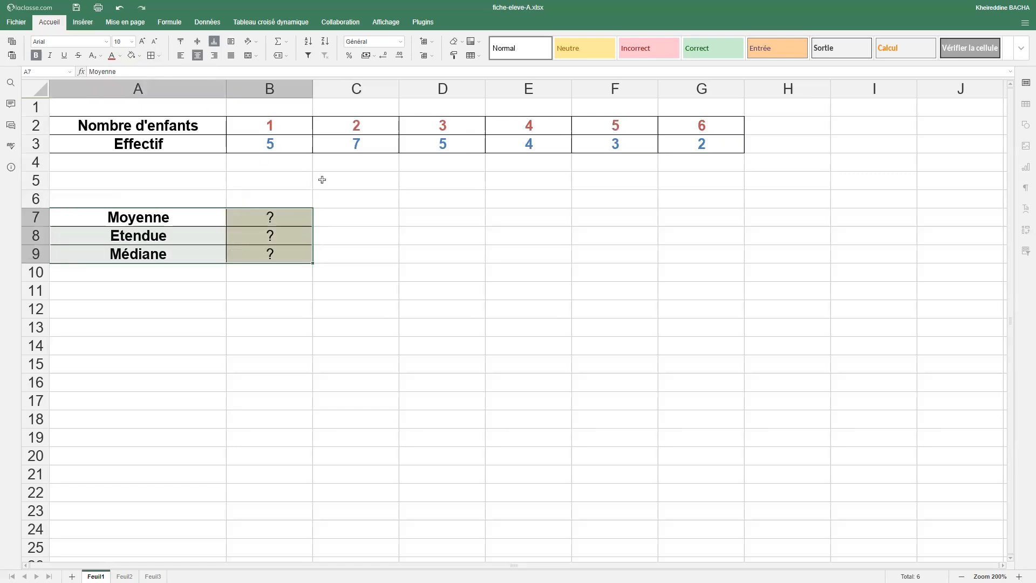
left_click(396, 189)
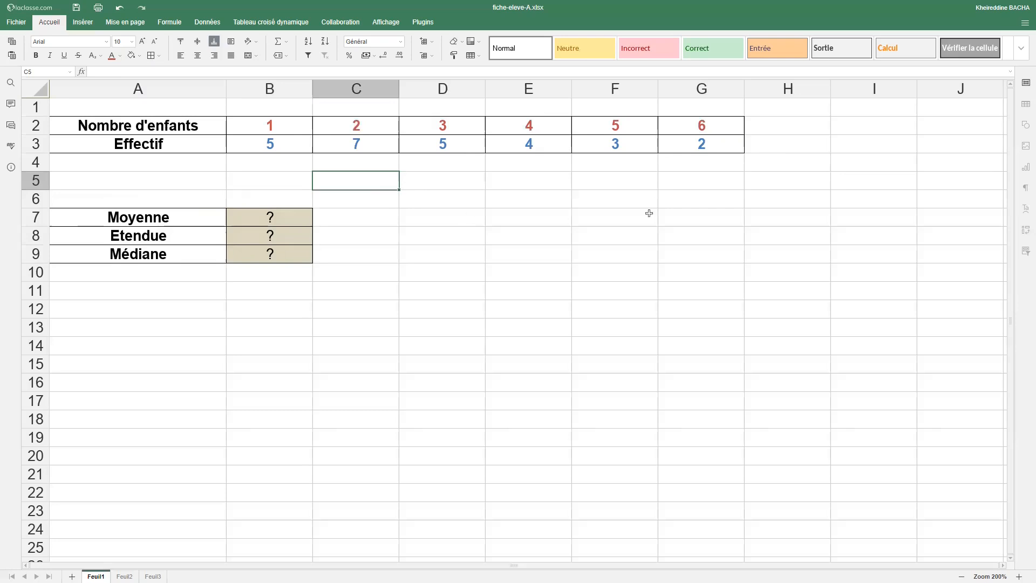
Step: Total the Effectif row in cell H3 with the formula =B3+C3+D3+E3+F3+G3
left_click(608, 218)
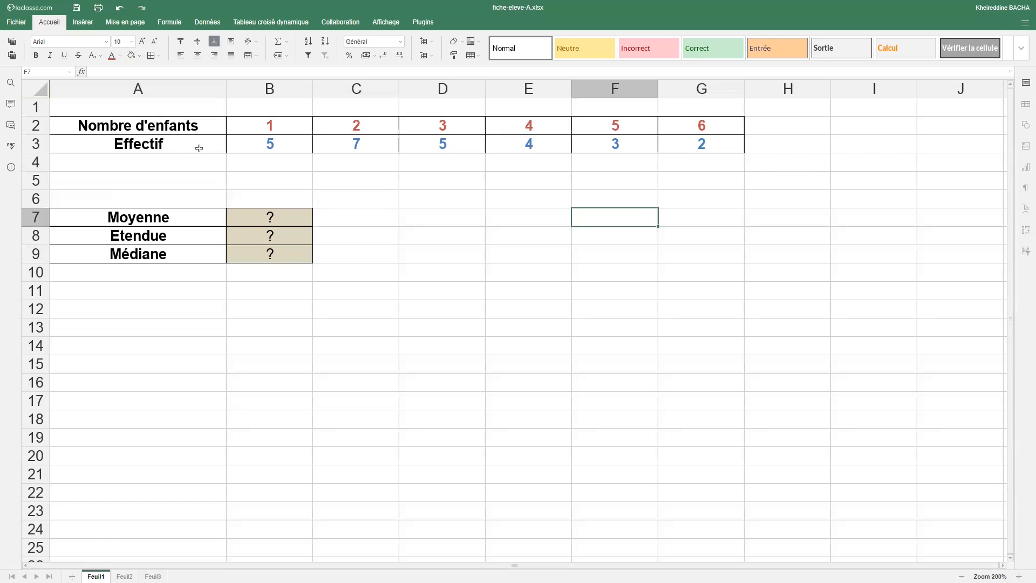
left_click(766, 146)
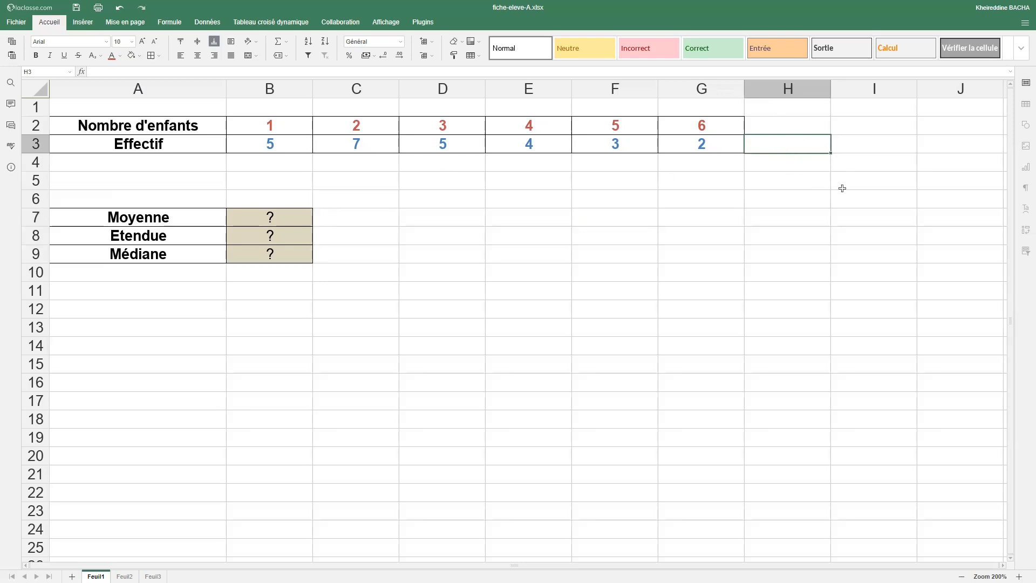
type("=")
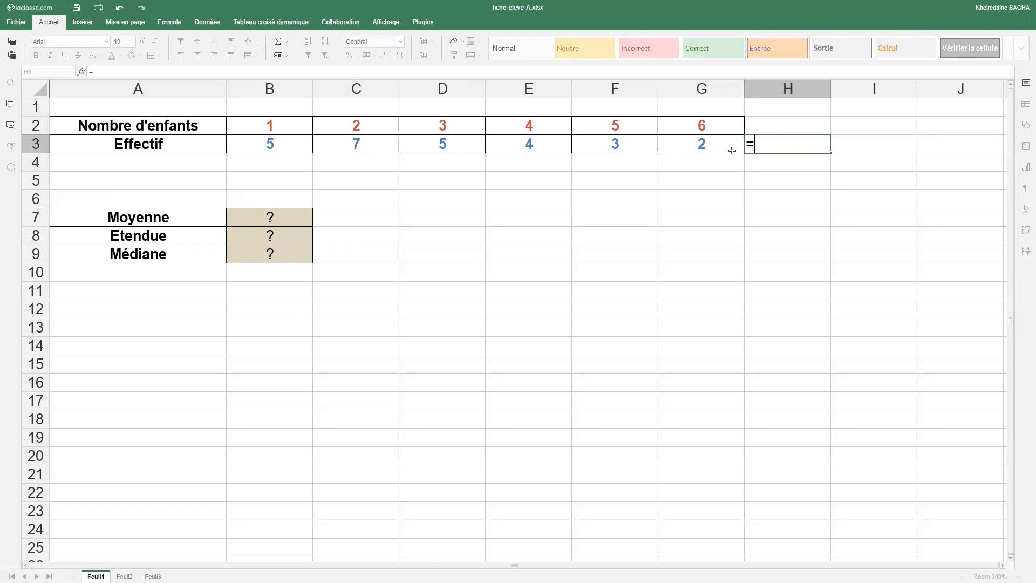
left_click(281, 142)
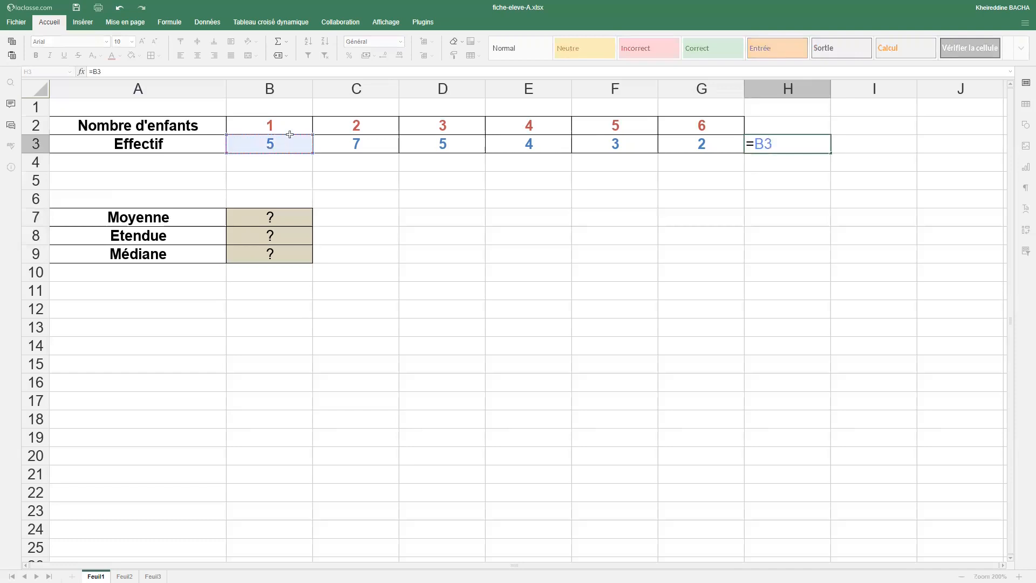
type("+")
left_click(381, 146)
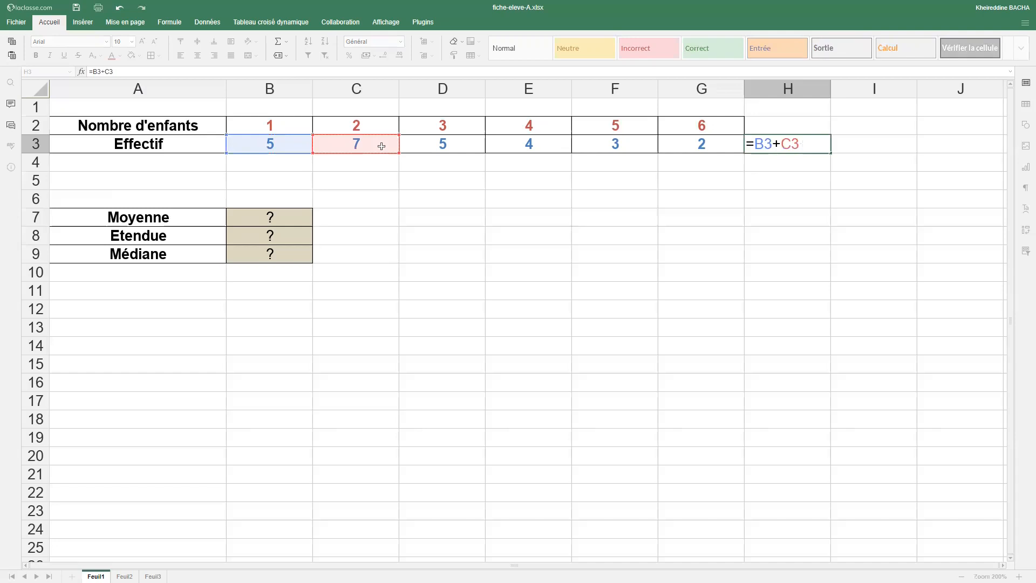
type("+")
left_click(433, 133)
left_click(475, 149)
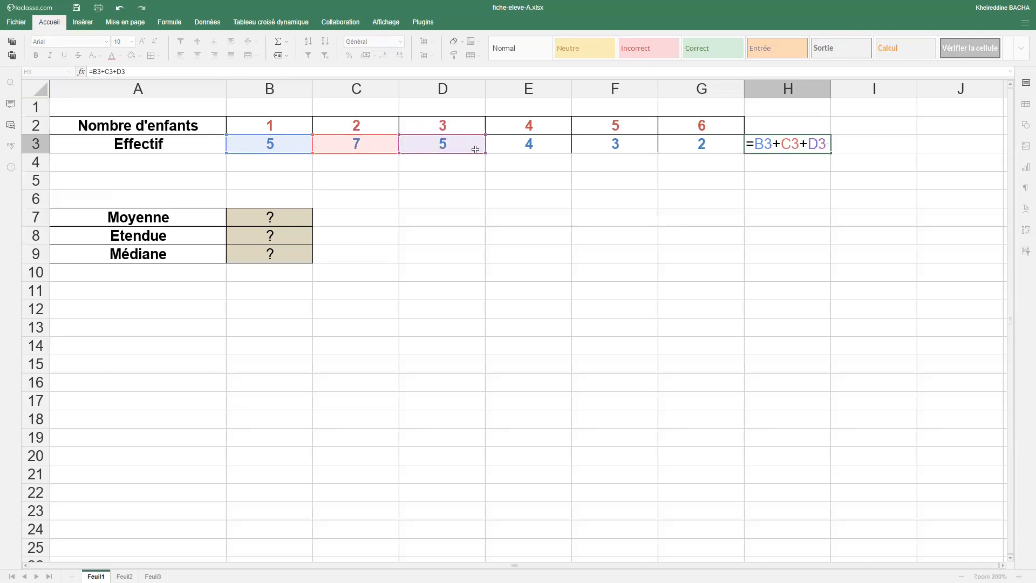
type("+")
left_click(520, 147)
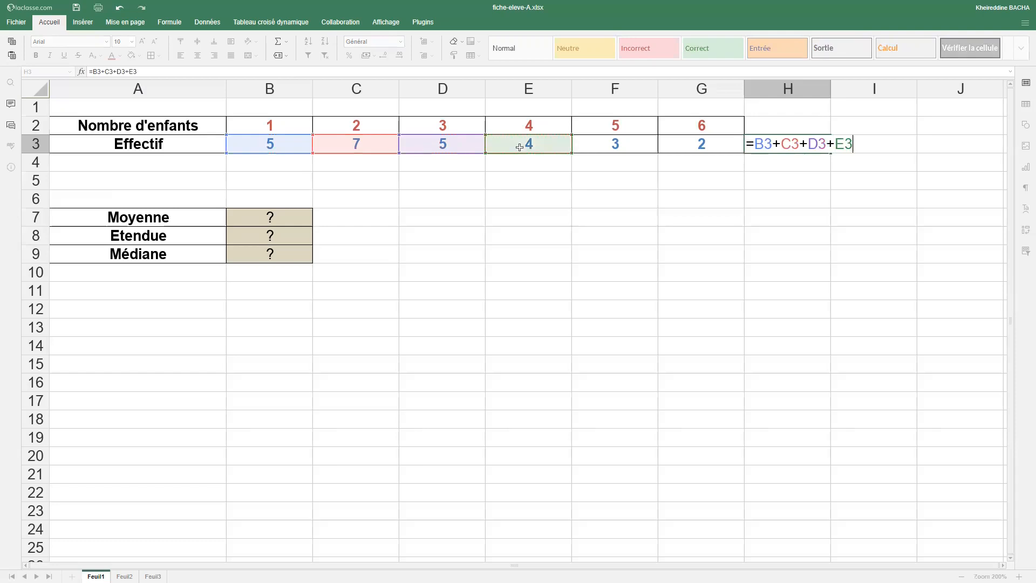
type("+")
left_click(627, 147)
type("+")
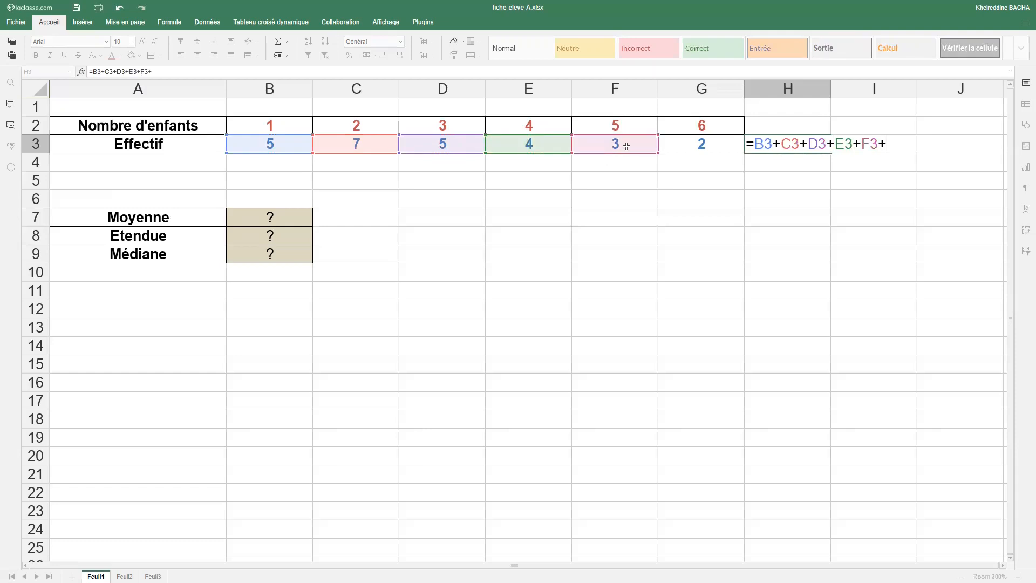
left_click(693, 147)
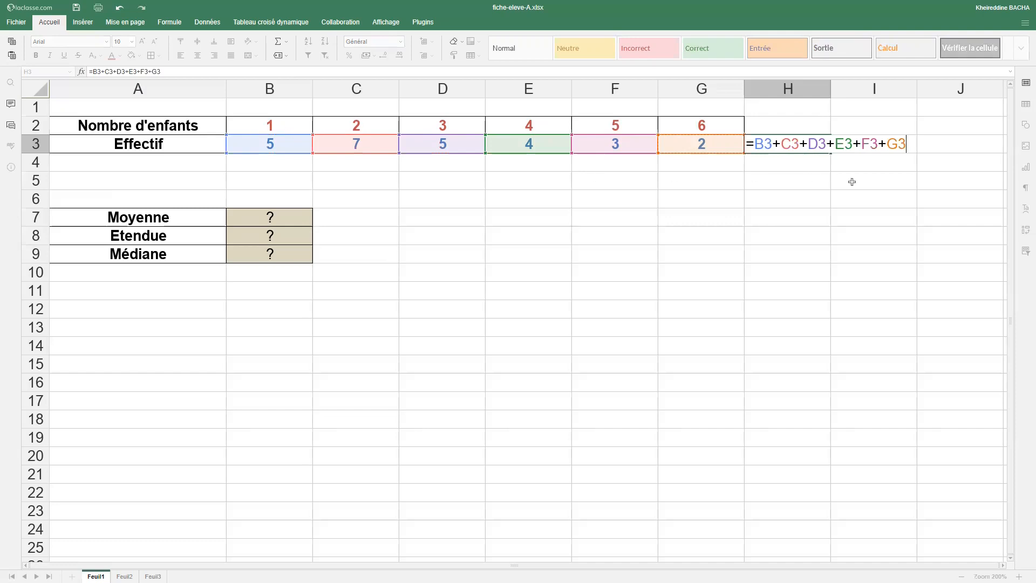
key("Return")
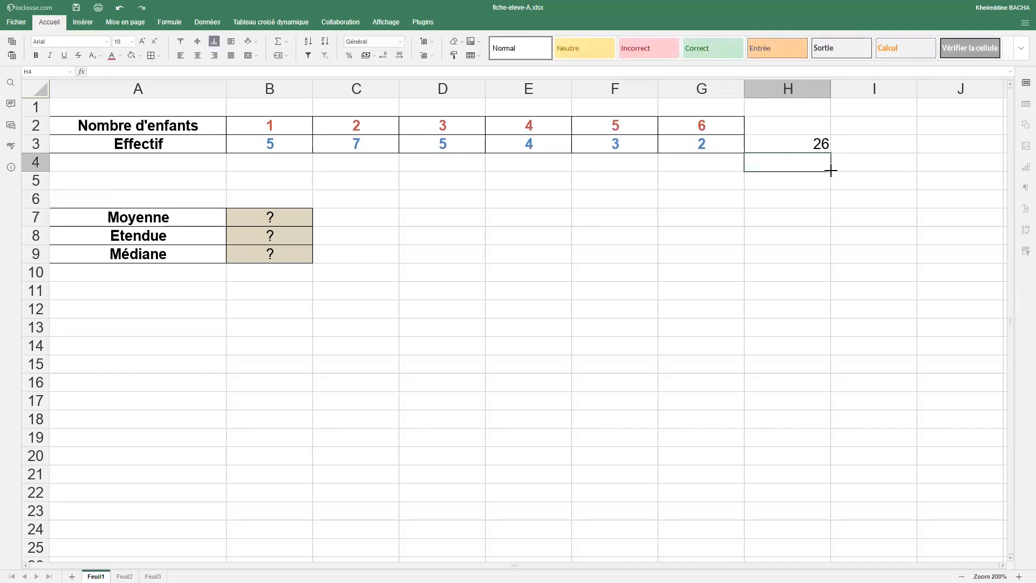
Step: Enter the bold heading "Effetcif total" in cell H2 and widen column H slightly to fit it
left_click(791, 126)
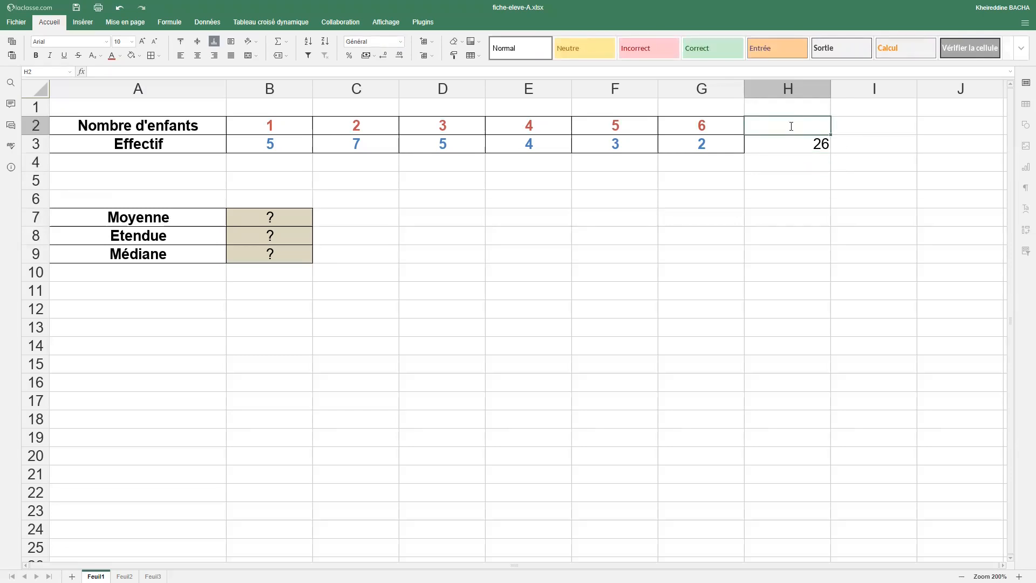
type("Effetcif")
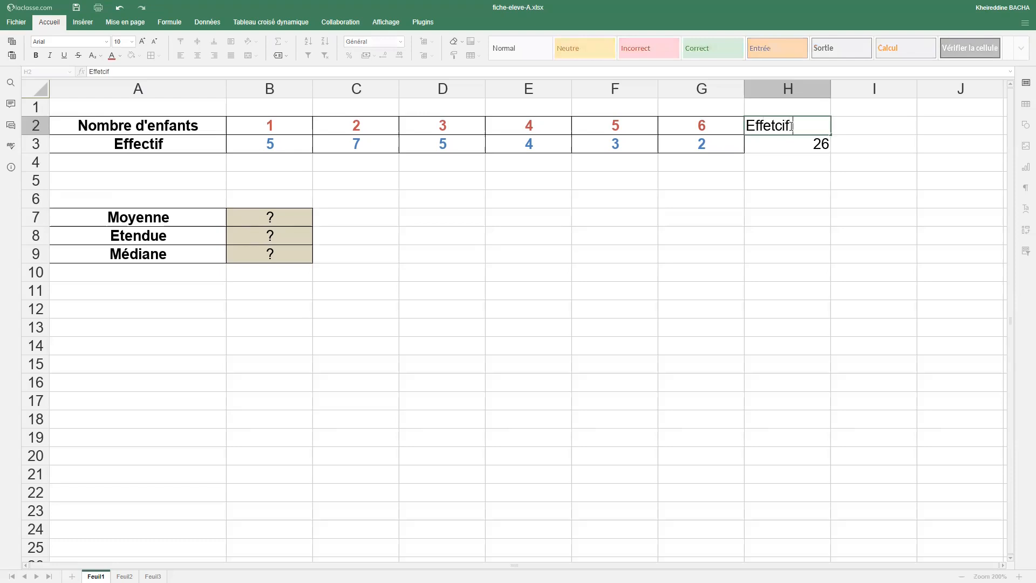
type(" total")
left_click(787, 142)
left_click(785, 126)
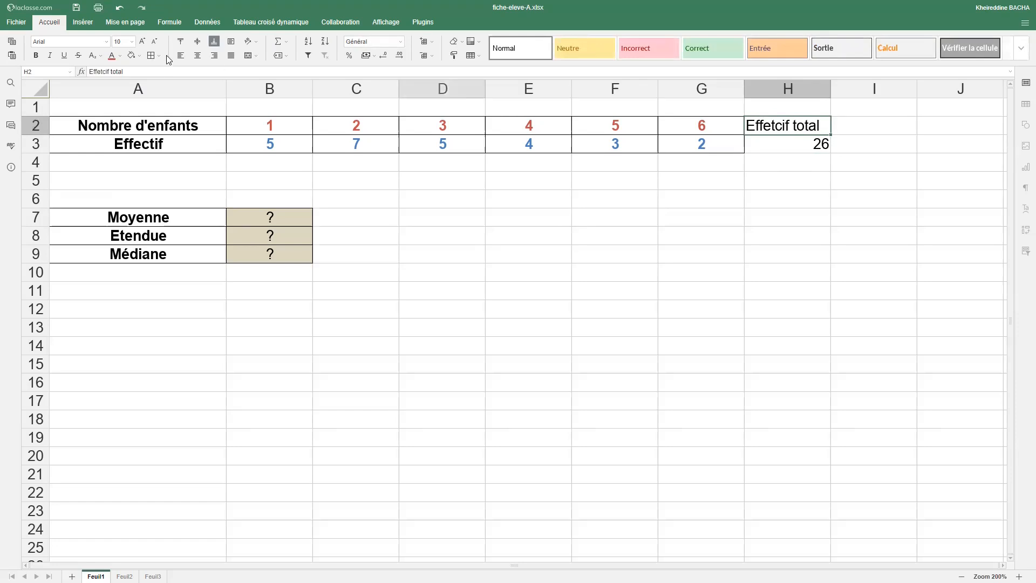
left_click(35, 55)
left_click(808, 150)
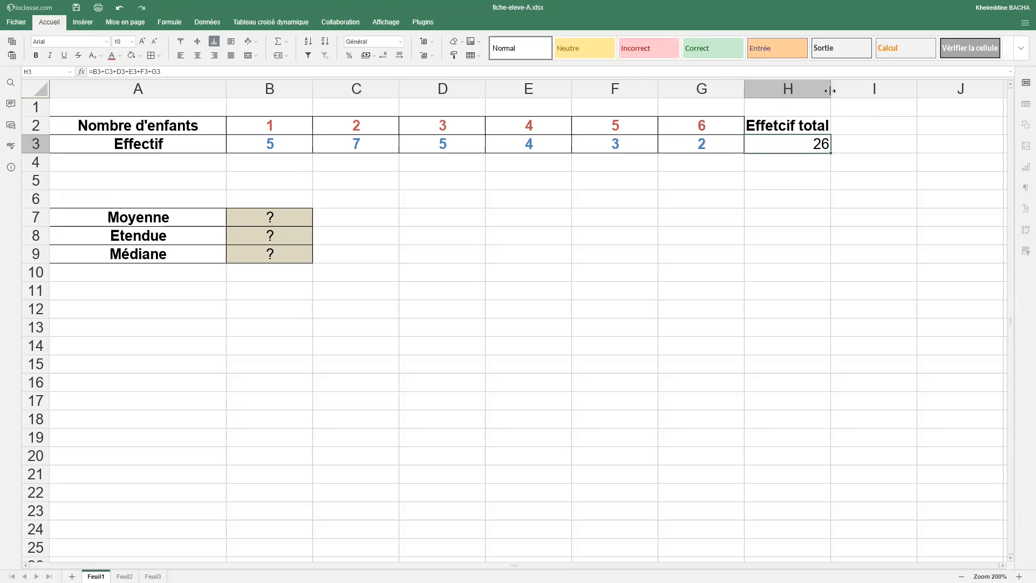
left_click_drag(830, 91, 841, 91)
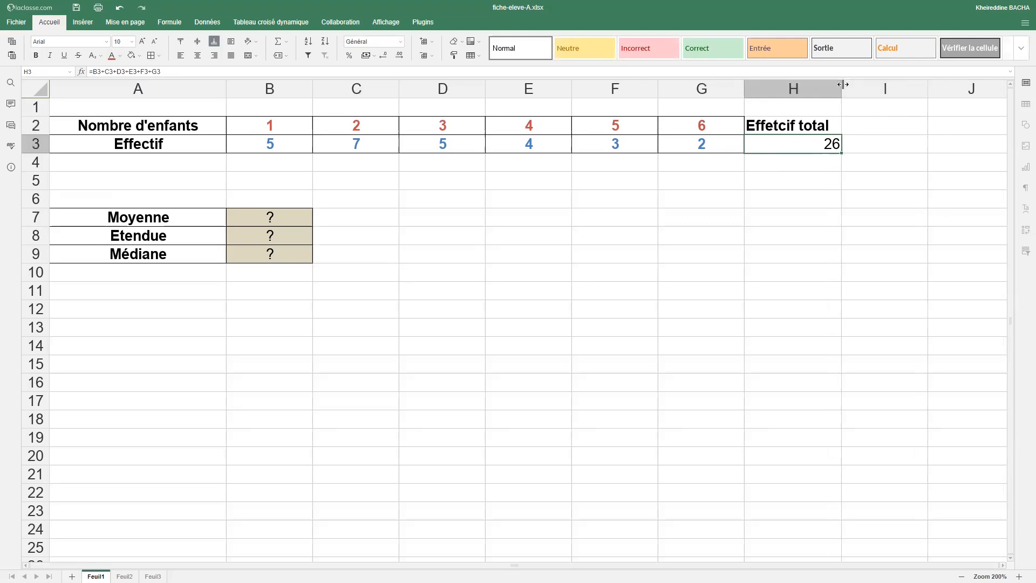
left_click(791, 160)
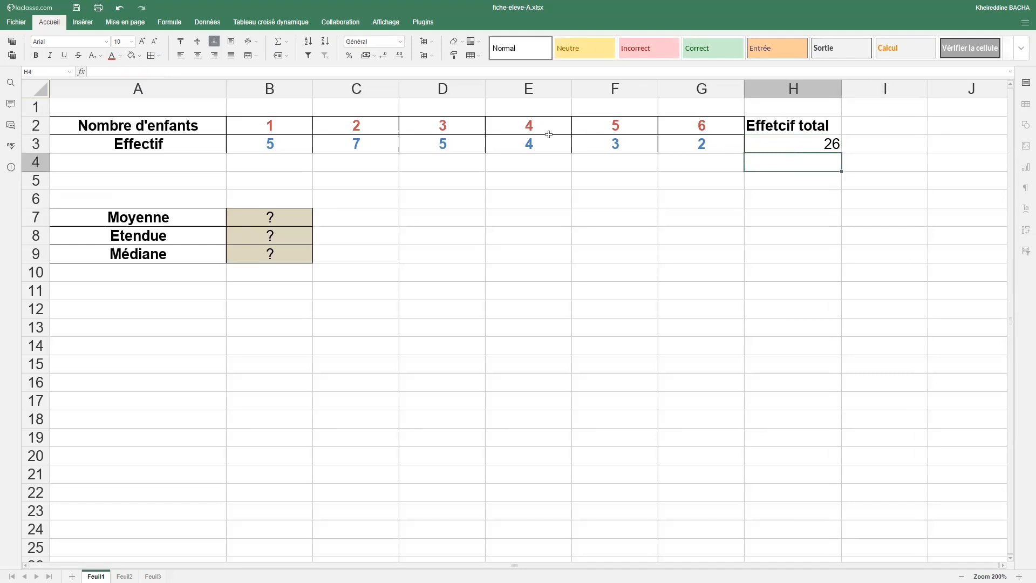
Step: Center the total in cell H3 and make it bold
left_click(815, 148)
left_click(197, 55)
left_click(35, 55)
left_click(792, 164)
Step: Label cell A4 "Produit valeur*effectif" and make the label bold
left_click(156, 166)
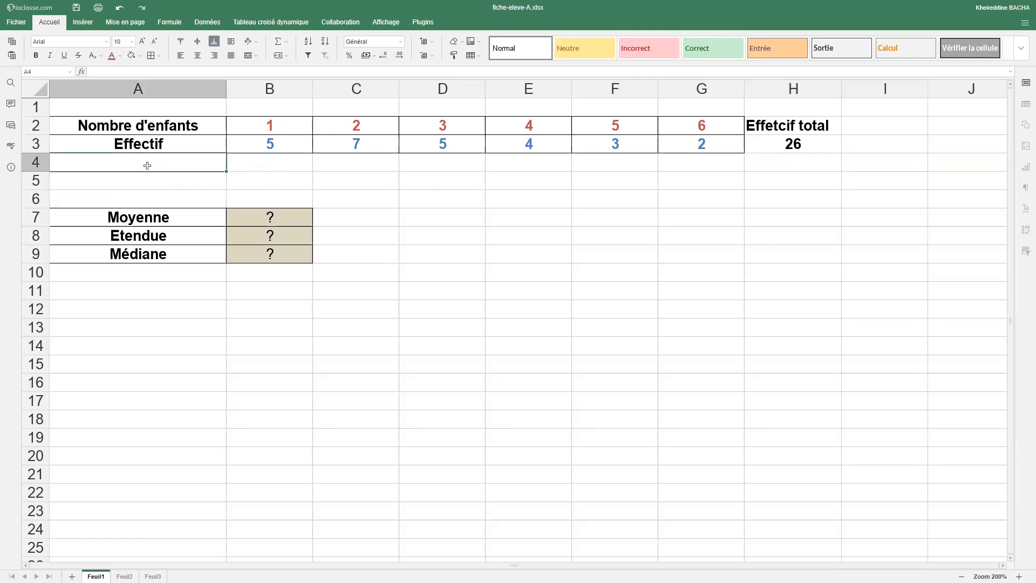
type("Produit")
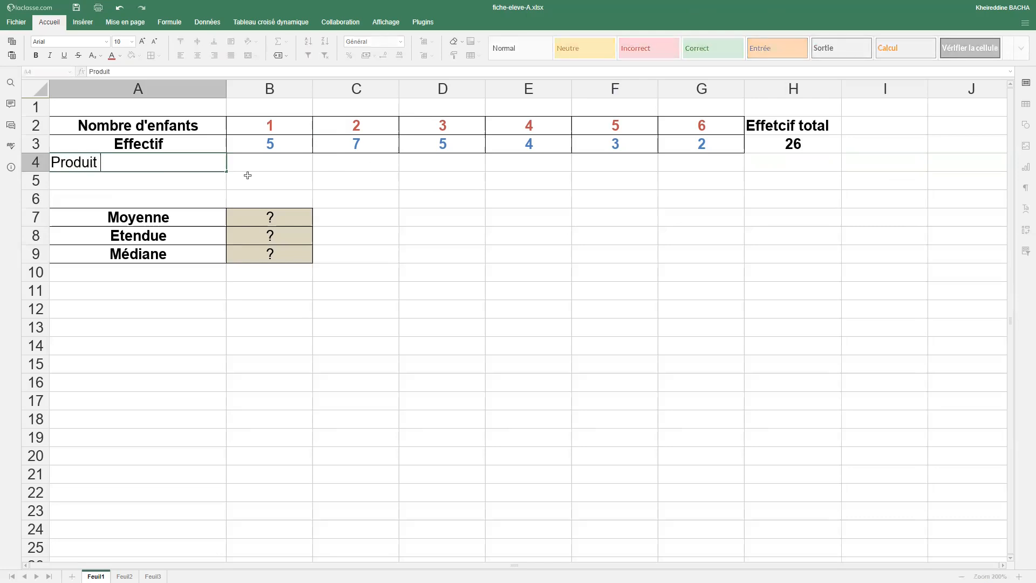
type(" effectif*valeur")
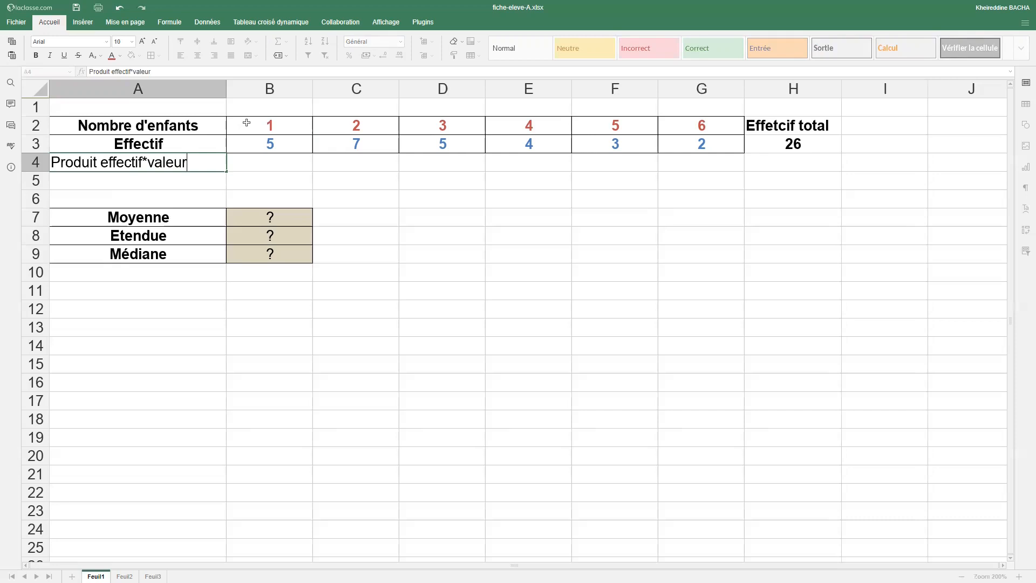
left_click_drag(147, 162, 101, 161)
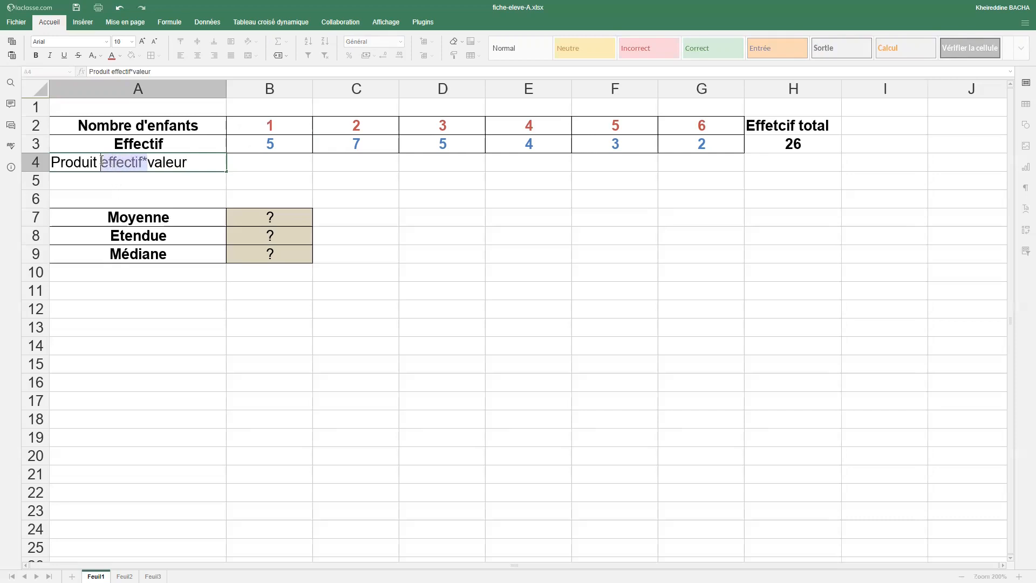
key("BackSpace")
left_click(169, 162)
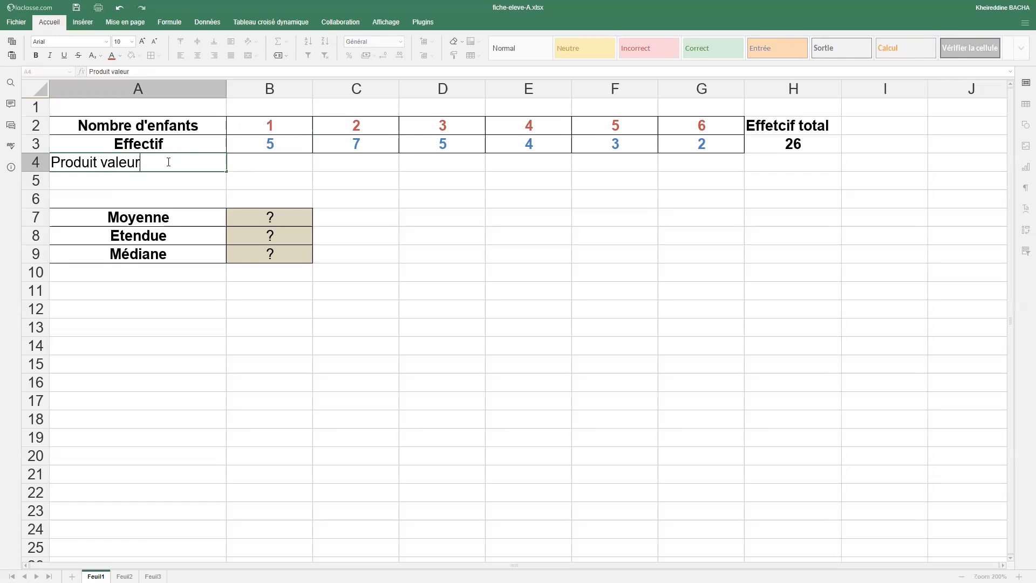
type("*effectif")
left_click(252, 169)
left_click(215, 163)
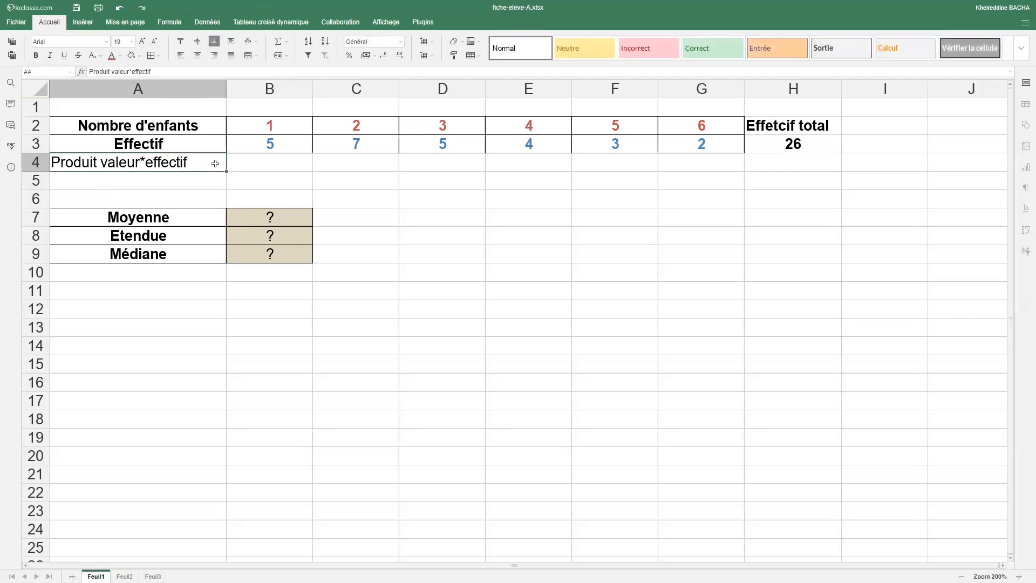
left_click(36, 55)
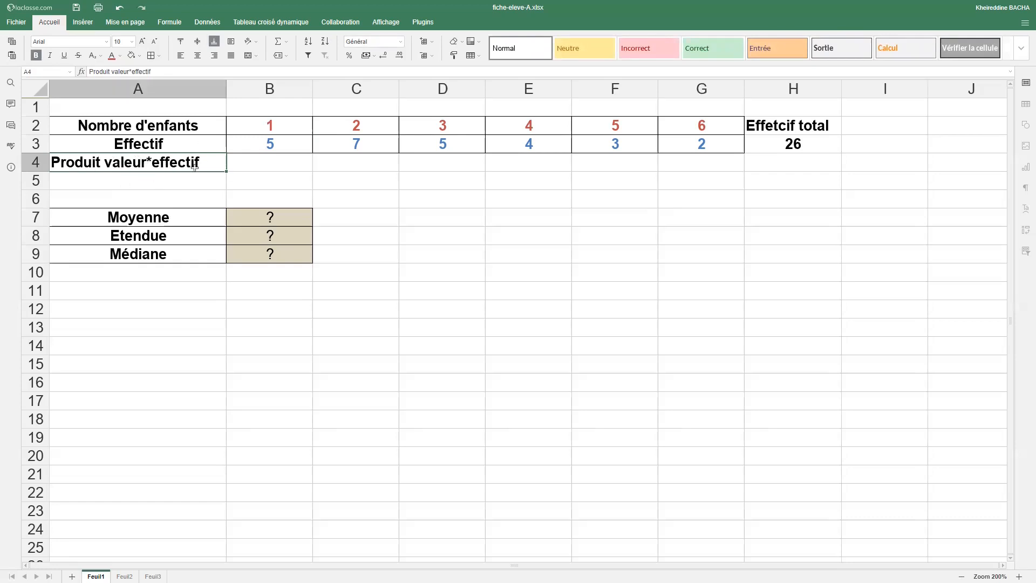
Step: Multiply the first number of children by its frequency in cell B4 with the formula =B2*B3
left_click(261, 161)
type("=")
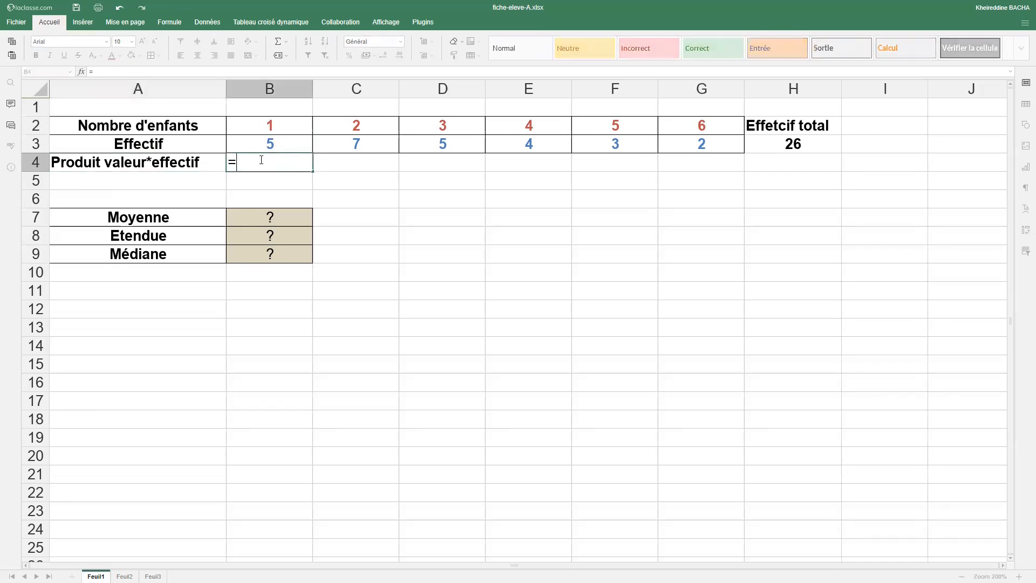
left_click(253, 125)
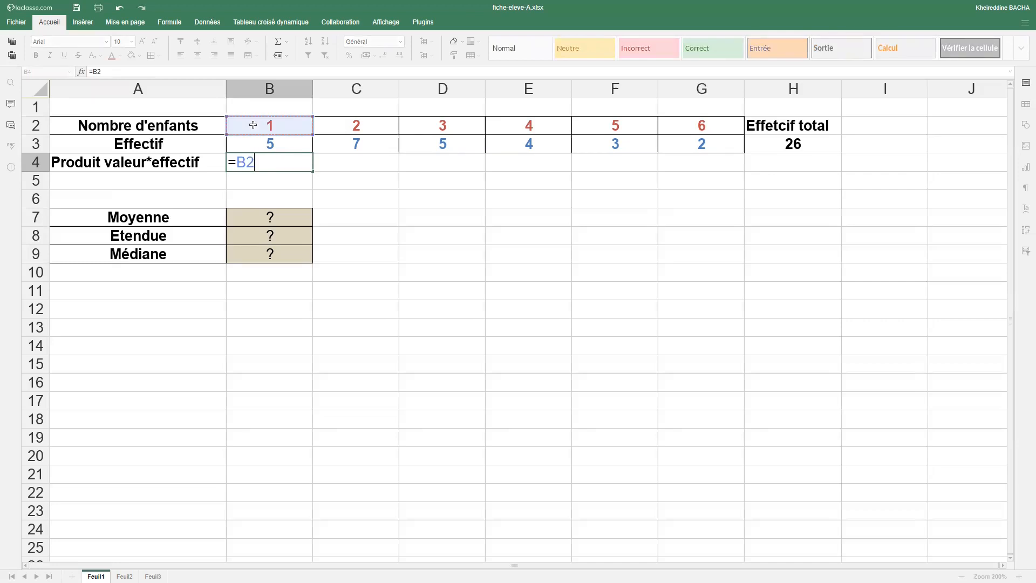
type("*")
left_click(254, 144)
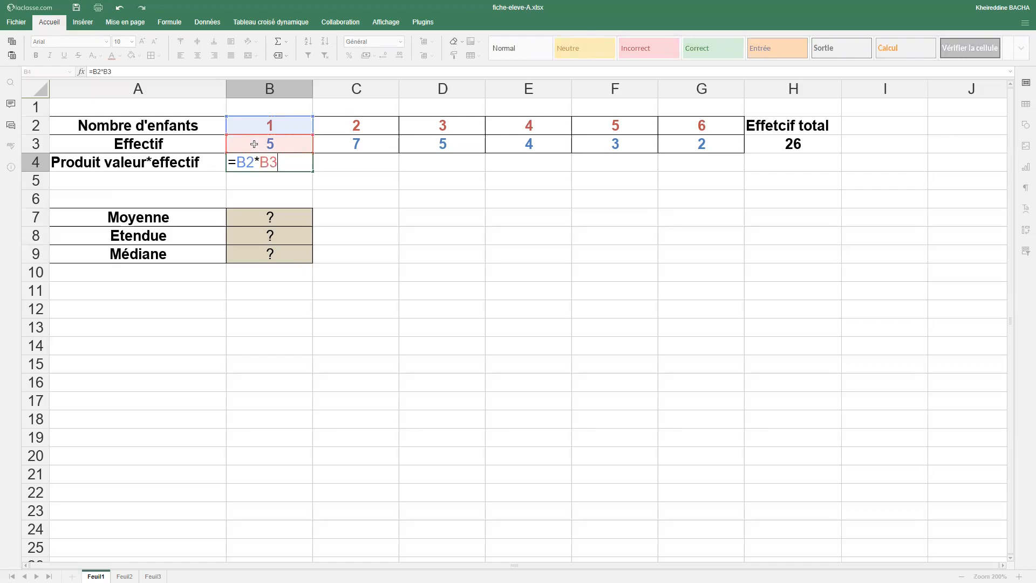
key("Return")
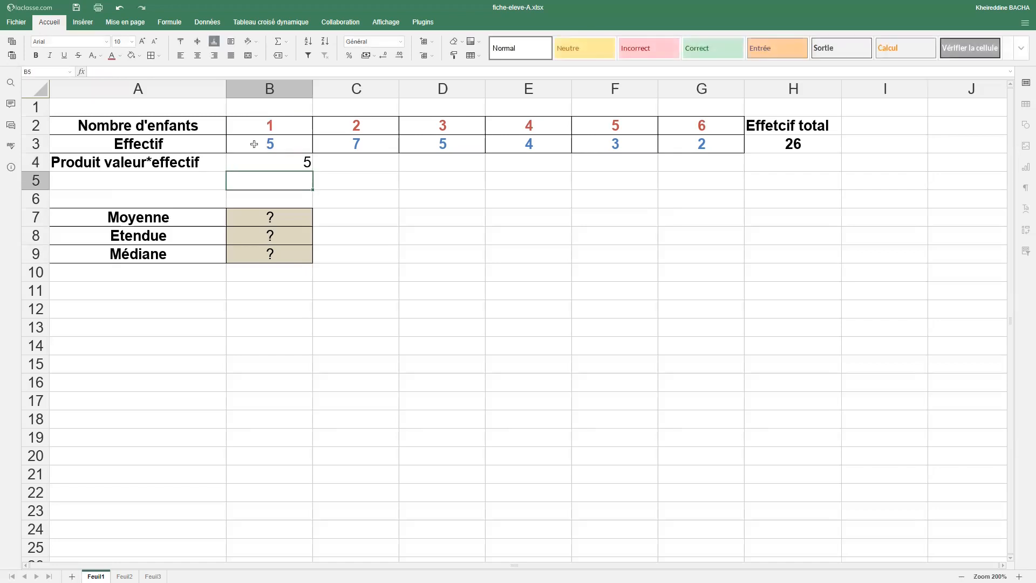
Step: Examine the product formula in cell B4, the cells it references and the empty product cells C4 to E4
left_click(272, 167)
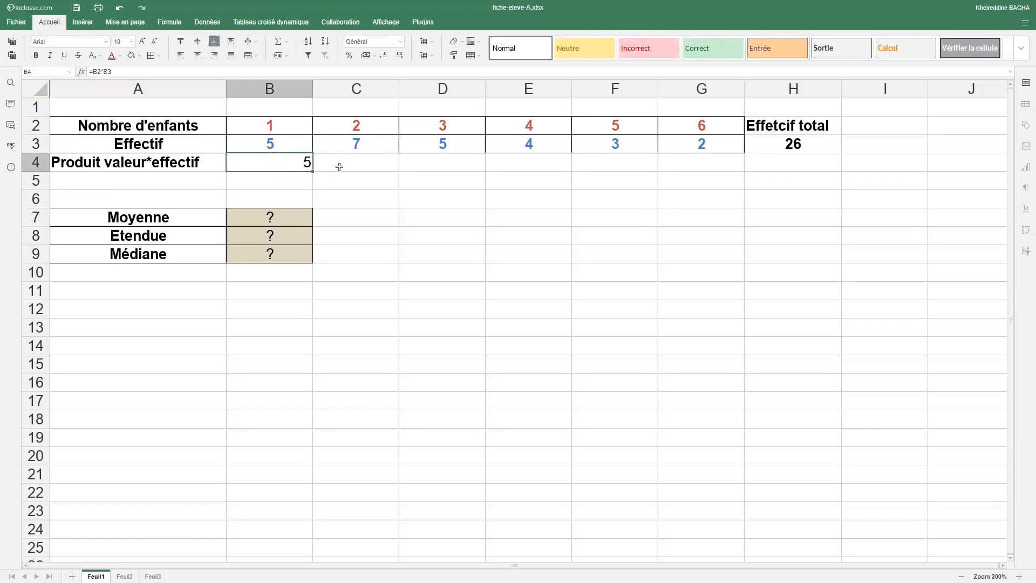
left_click(356, 167)
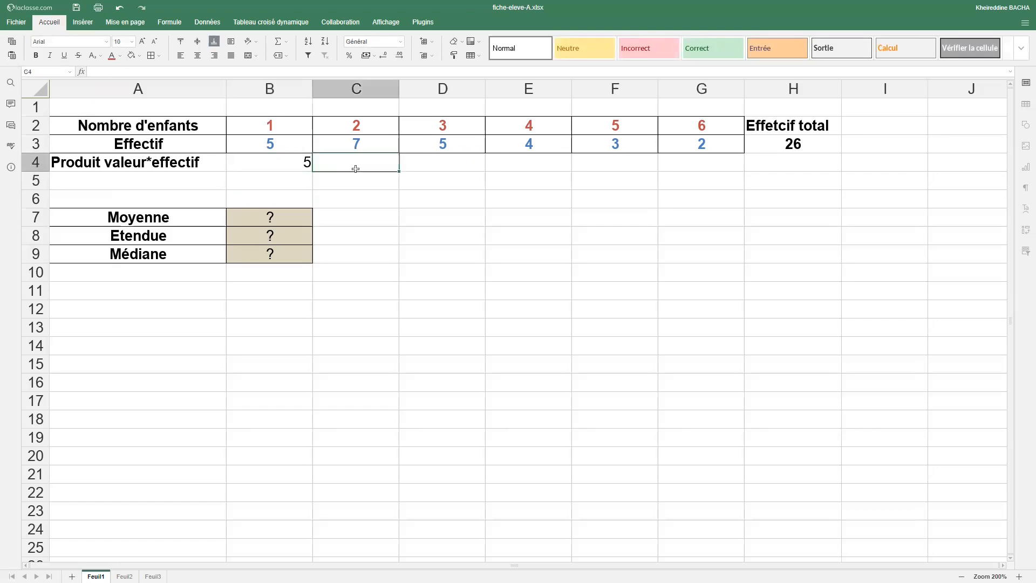
left_click(465, 164)
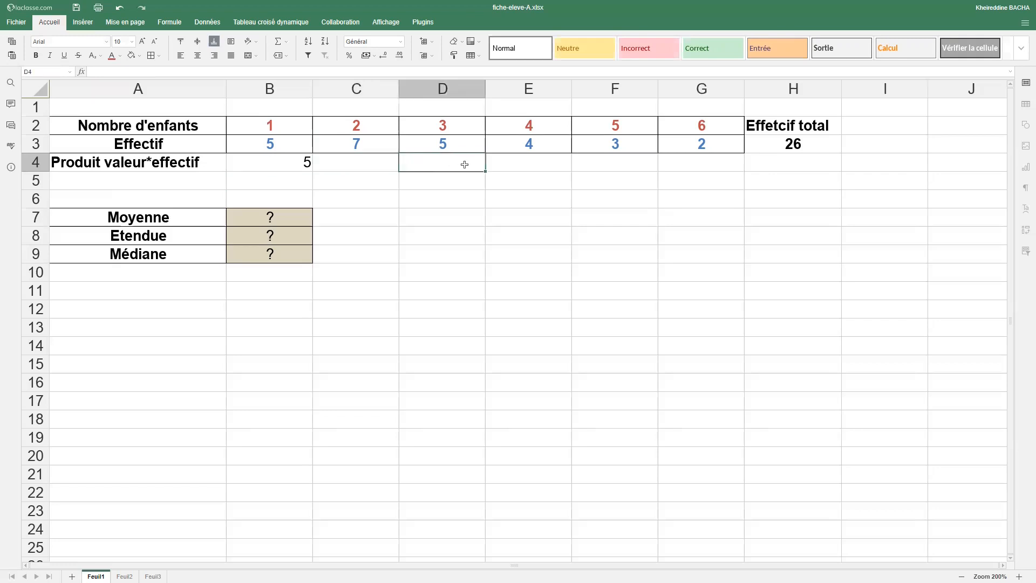
left_click(517, 160)
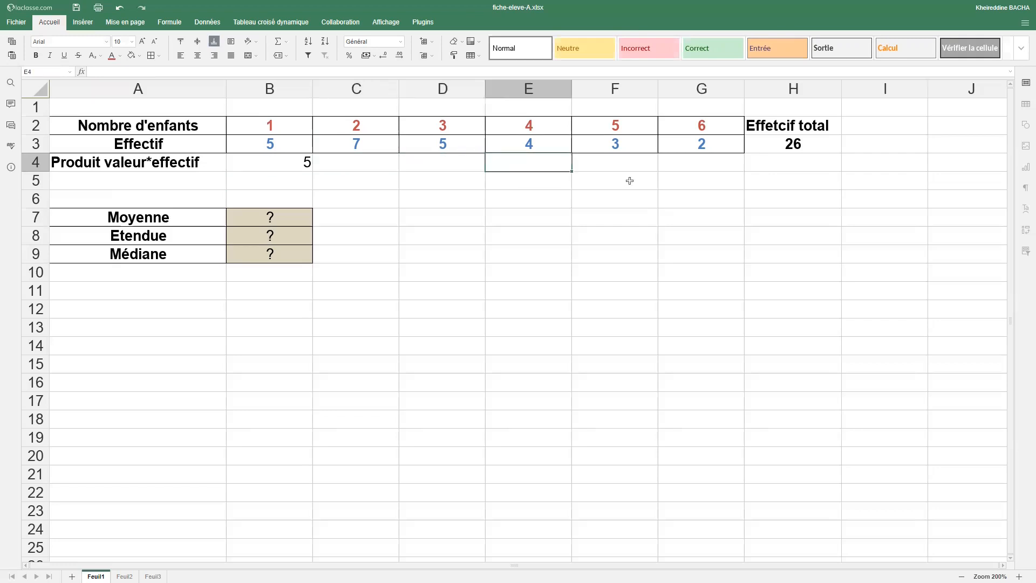
left_click(343, 156)
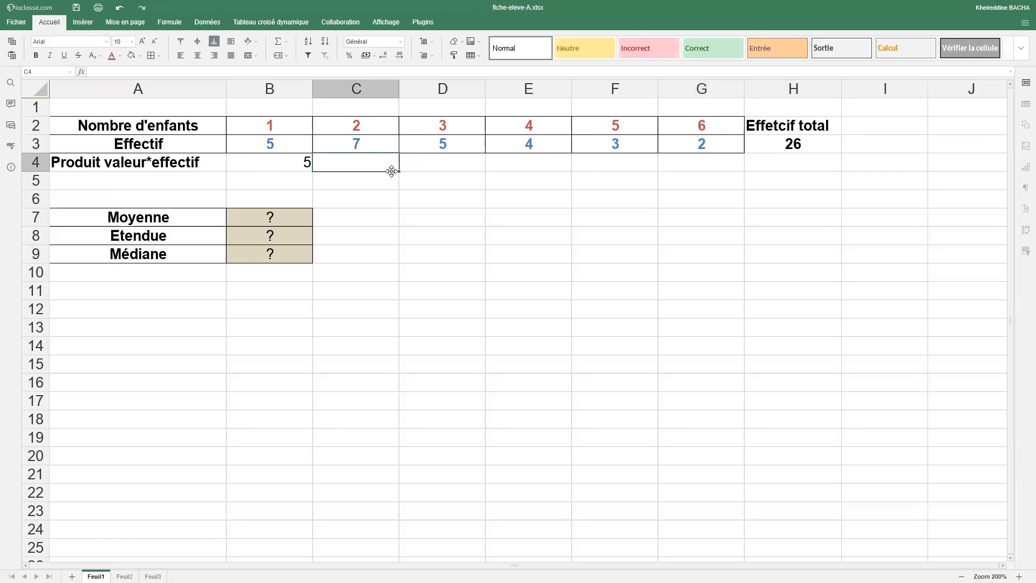
left_click(286, 161)
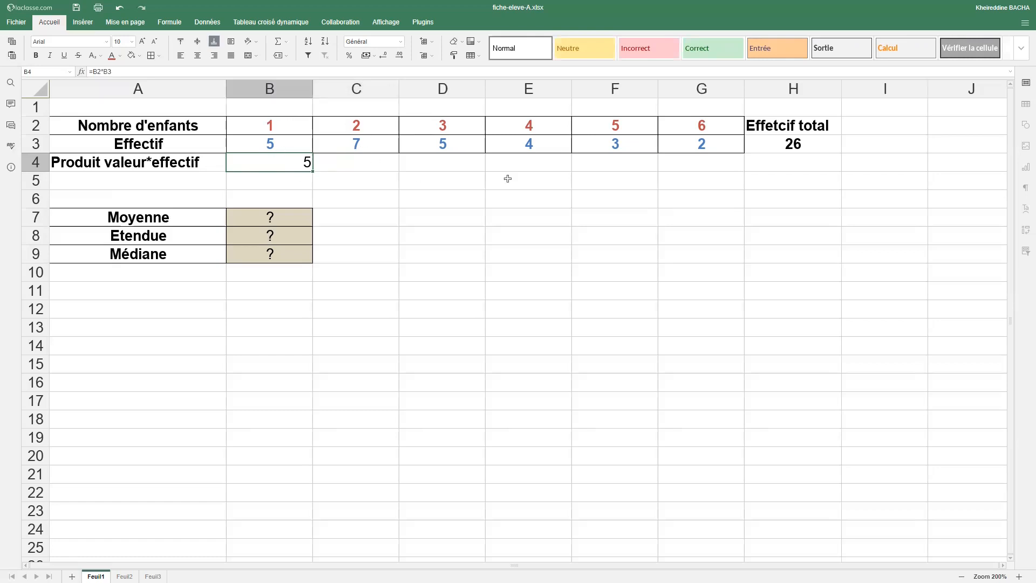
double_click(296, 159)
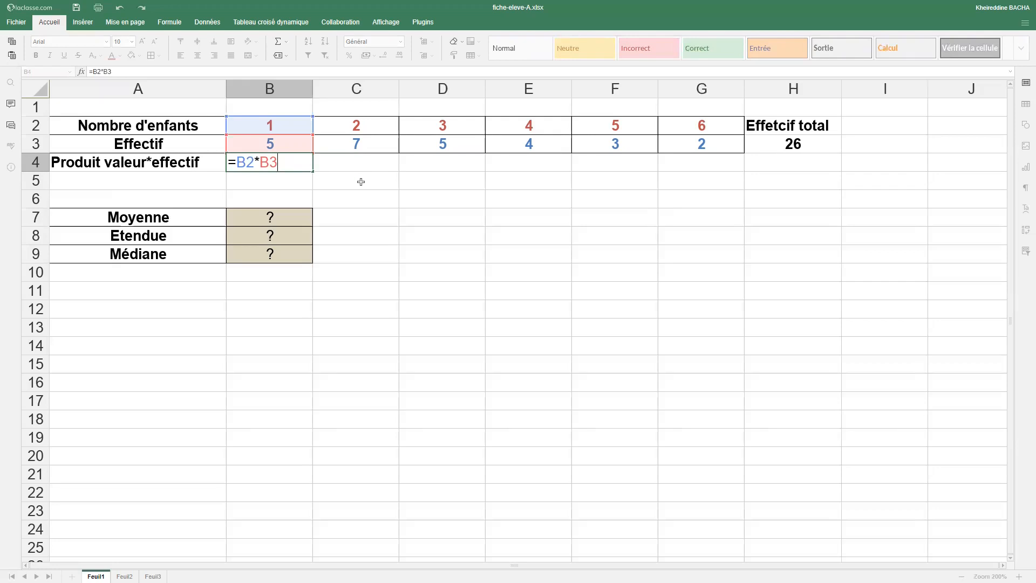
key("ctrl+Return")
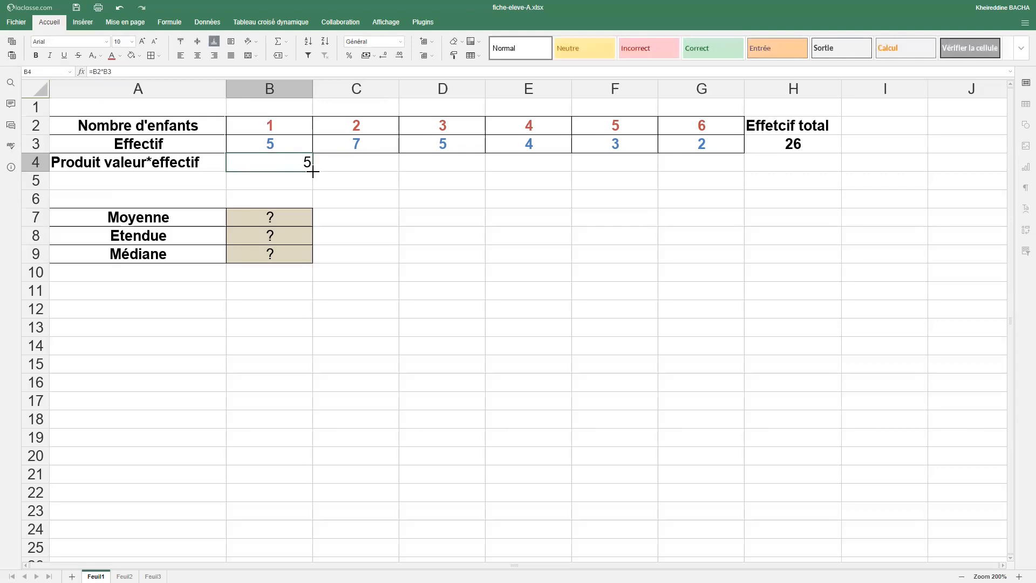
Step: Fill the product formula from cell B4 across the row through cell G4
left_click_drag(313, 172, 727, 177)
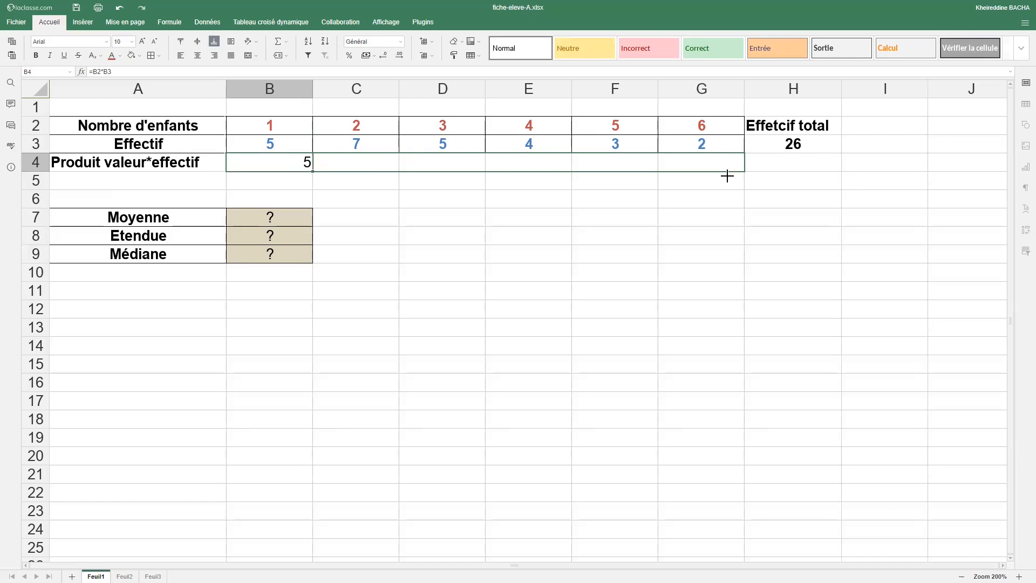
left_click_drag(727, 177, 734, 177)
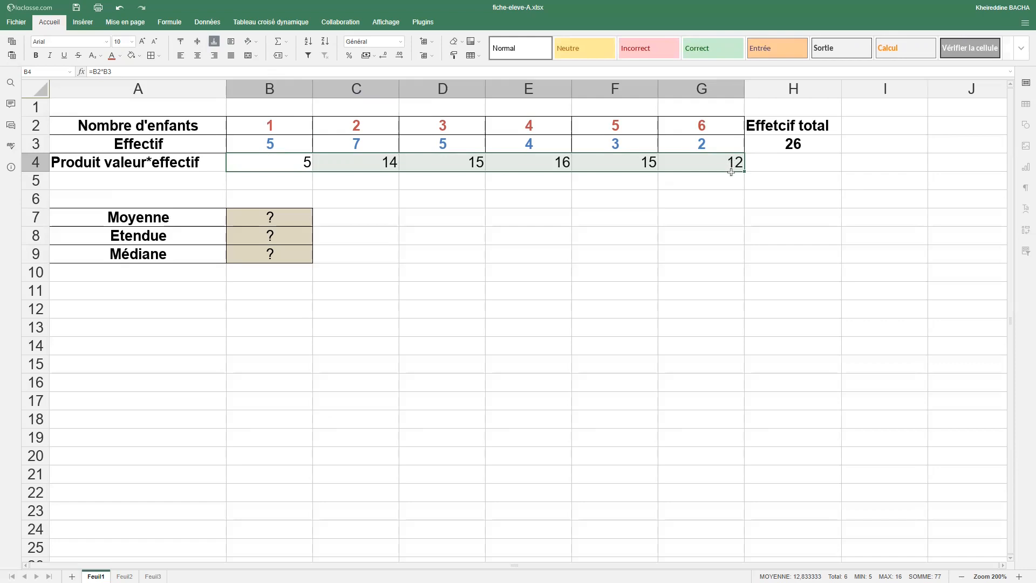
Step: Try a frequency of 6 in cell D3, and undo that change
left_click(457, 146)
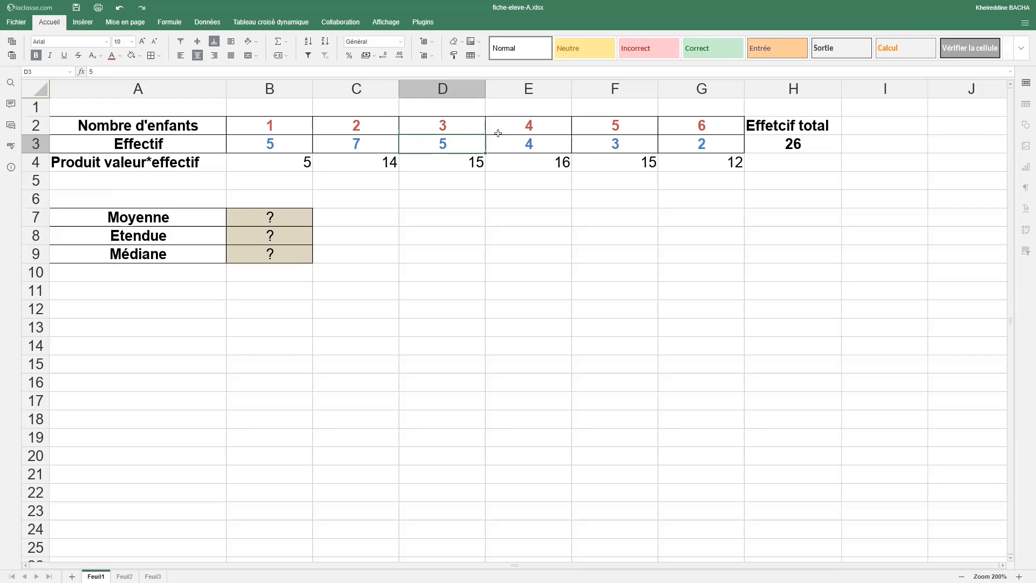
type("6")
left_click(487, 198)
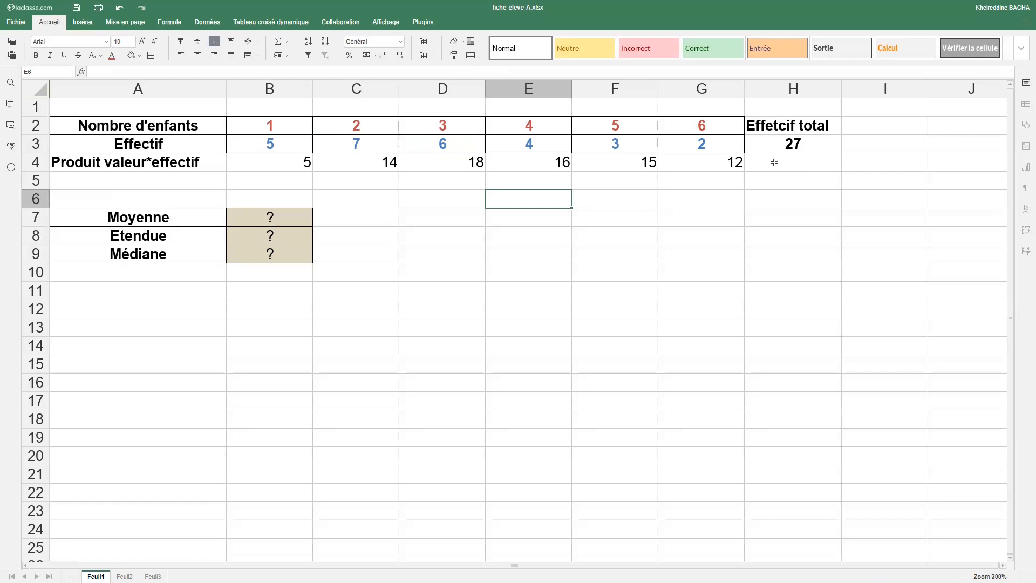
left_click(120, 8)
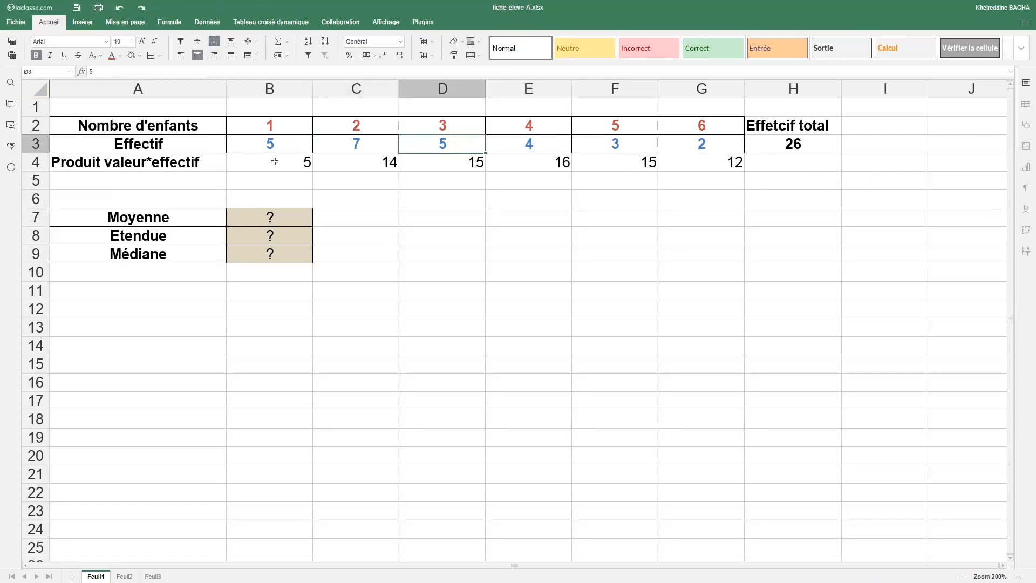
Step: Replace the addition in cell H3 with the SOMME function applied to the frequency range B3:G3
left_click(786, 147)
double_click(786, 146)
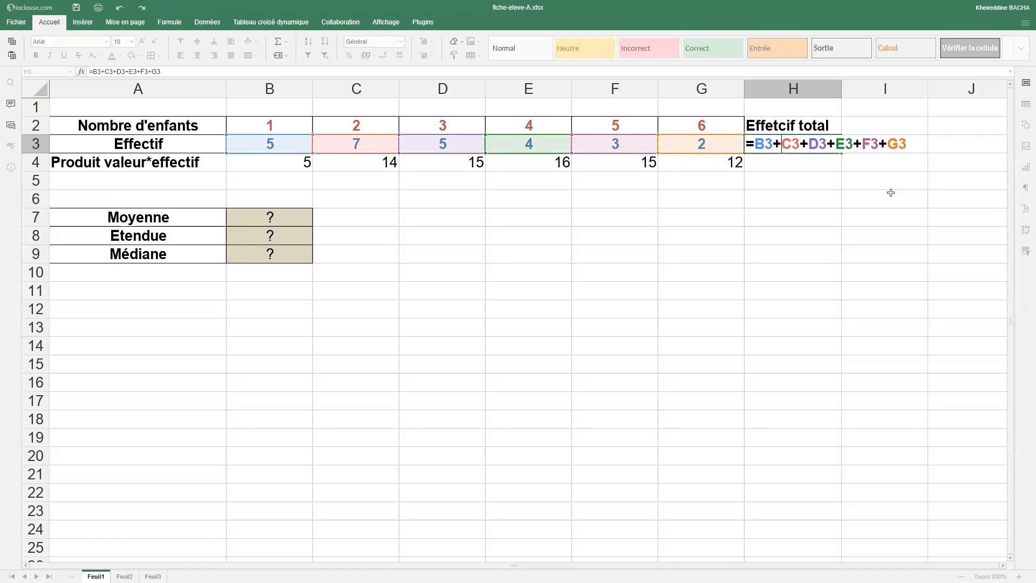
left_click_drag(755, 144, 908, 152)
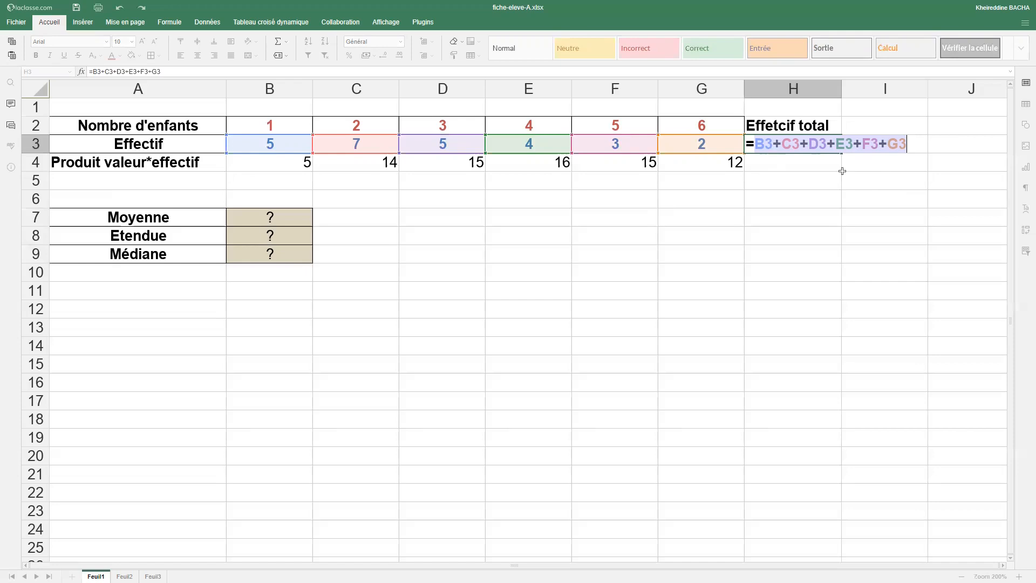
type("somme")
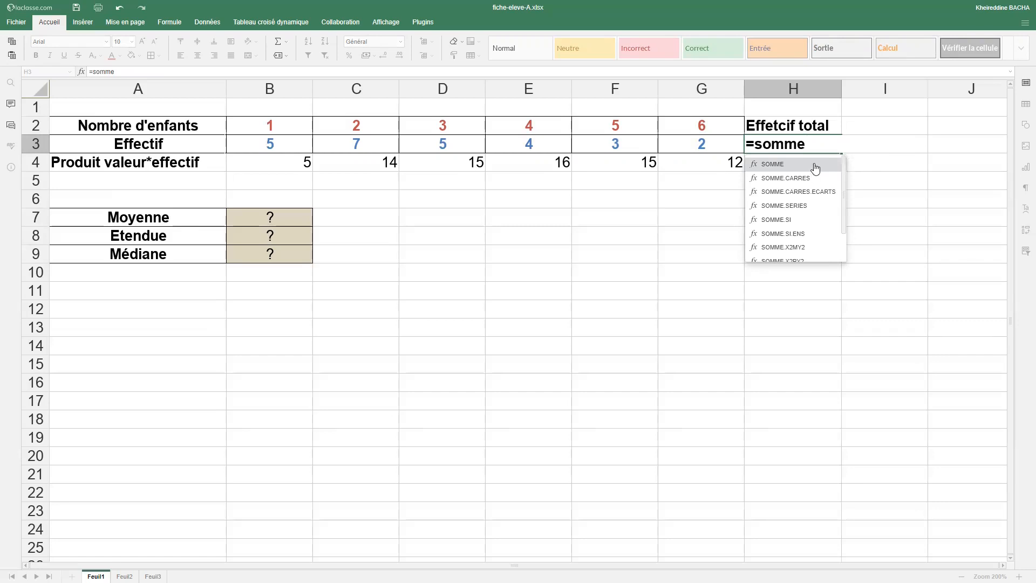
double_click(815, 166)
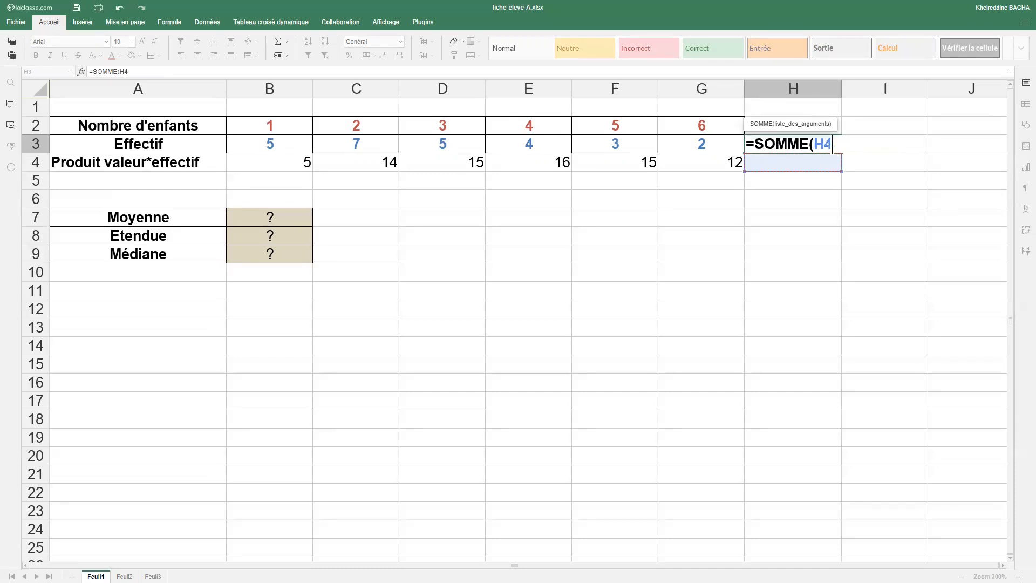
left_click(256, 147)
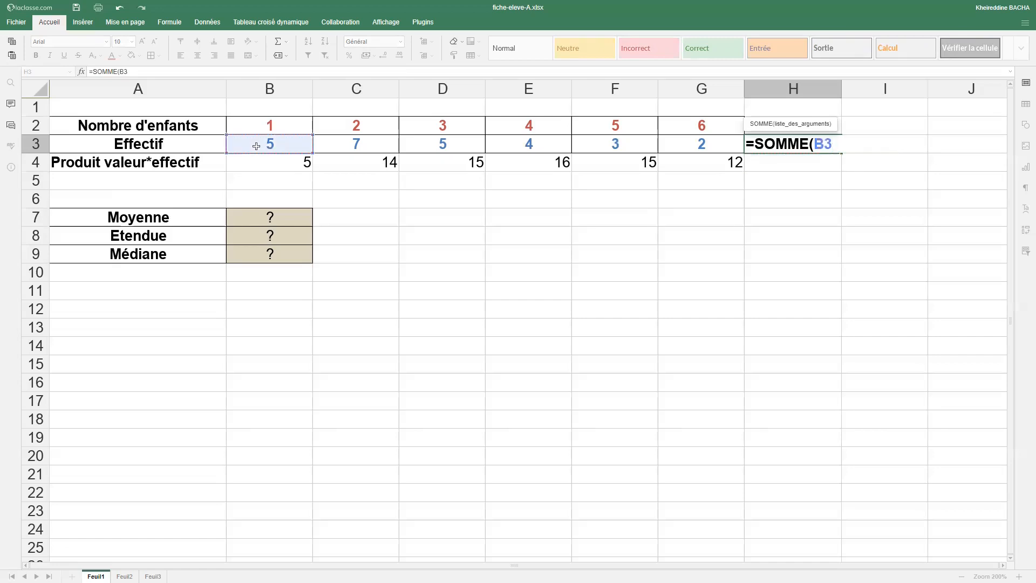
left_click_drag(259, 146, 687, 148)
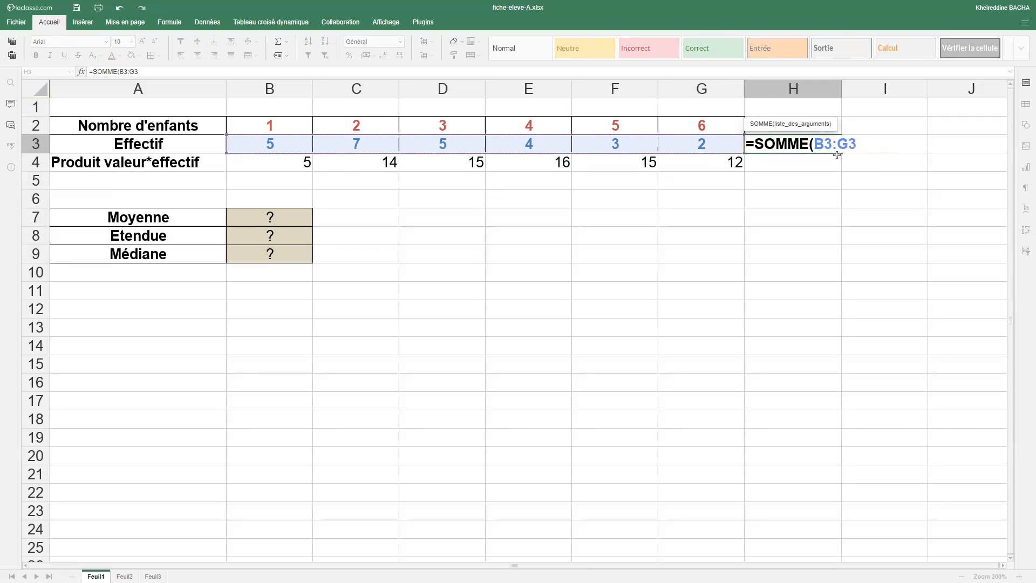
key("Return")
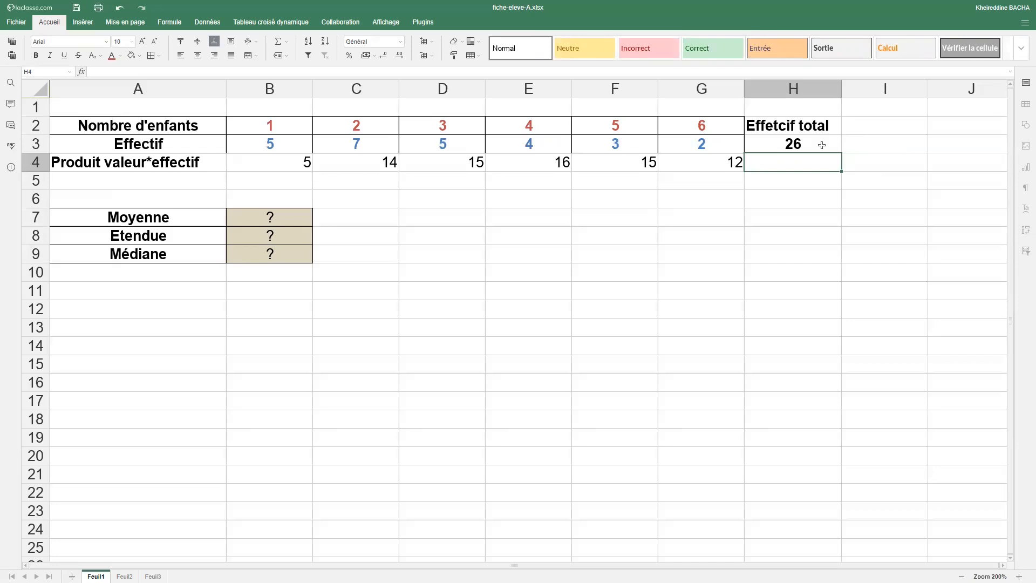
Step: Erase the SOMME formula in cell H3, keeping only its equals sign
double_click(820, 145)
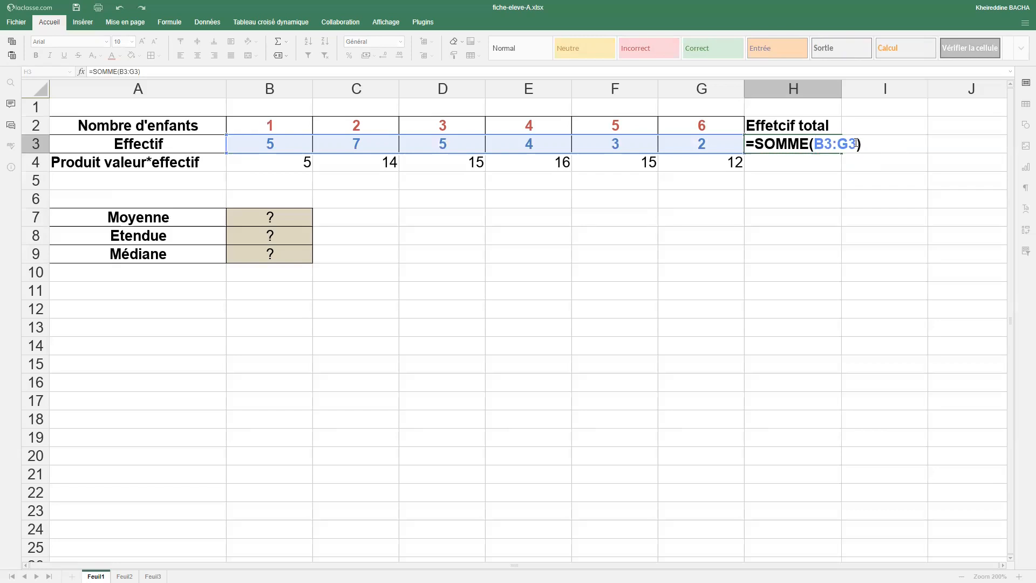
left_click_drag(864, 143, 811, 138)
key("BackSpace")
key("BackSpace")
key("BackSpace")
key("BackSpace")
key("BackSpace")
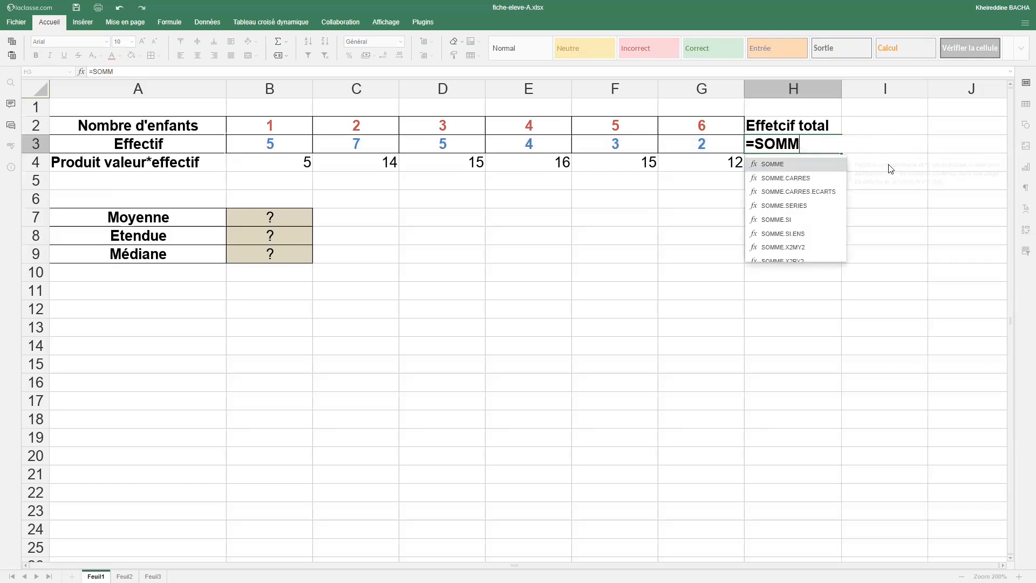
key("BackSpace")
key("BackSpace")
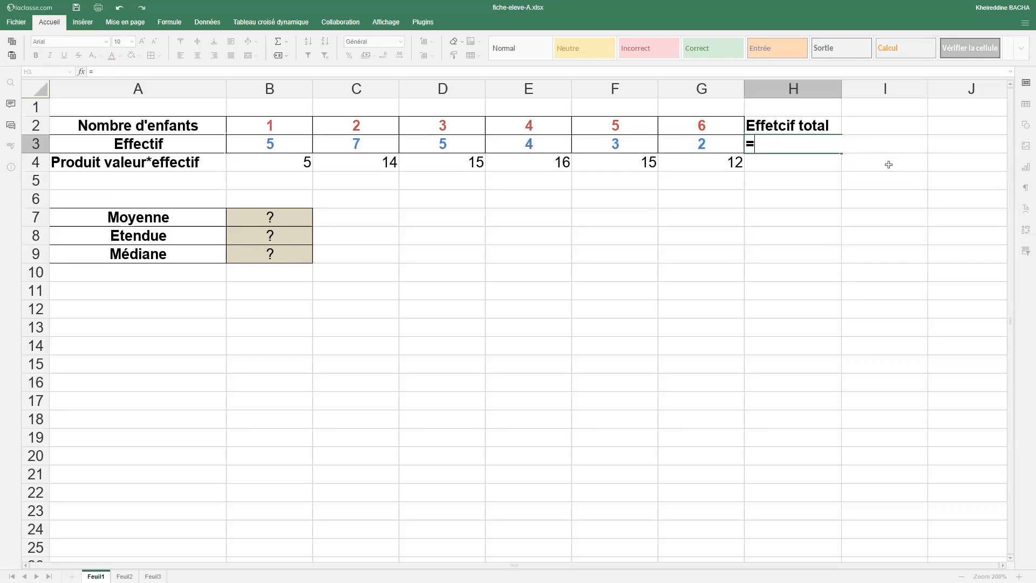
Step: Total the frequencies in cell H3 with the formula =SOMME(B3:G3), writing out the range by its cell references
type("somme")
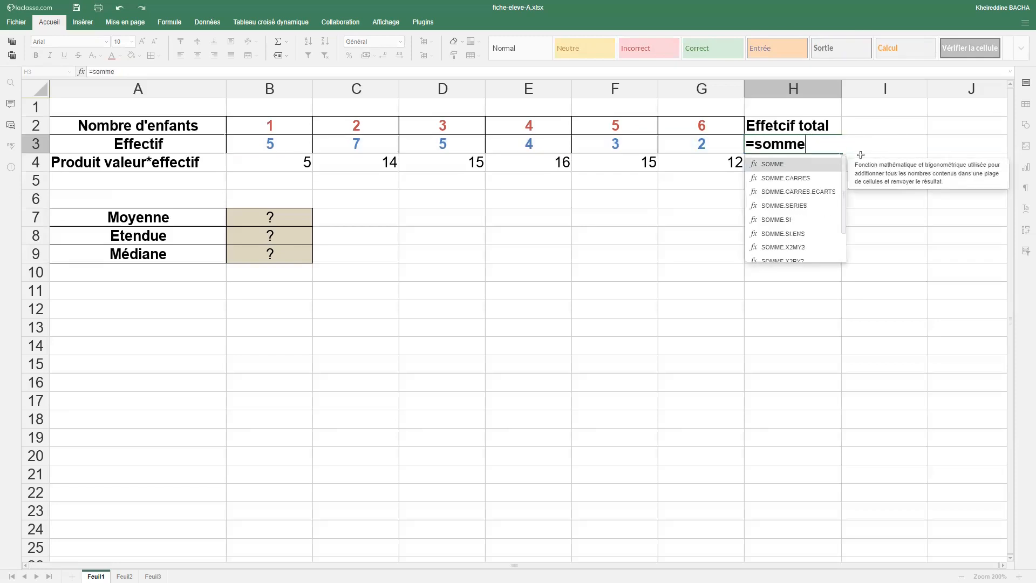
double_click(786, 165)
left_click(786, 165)
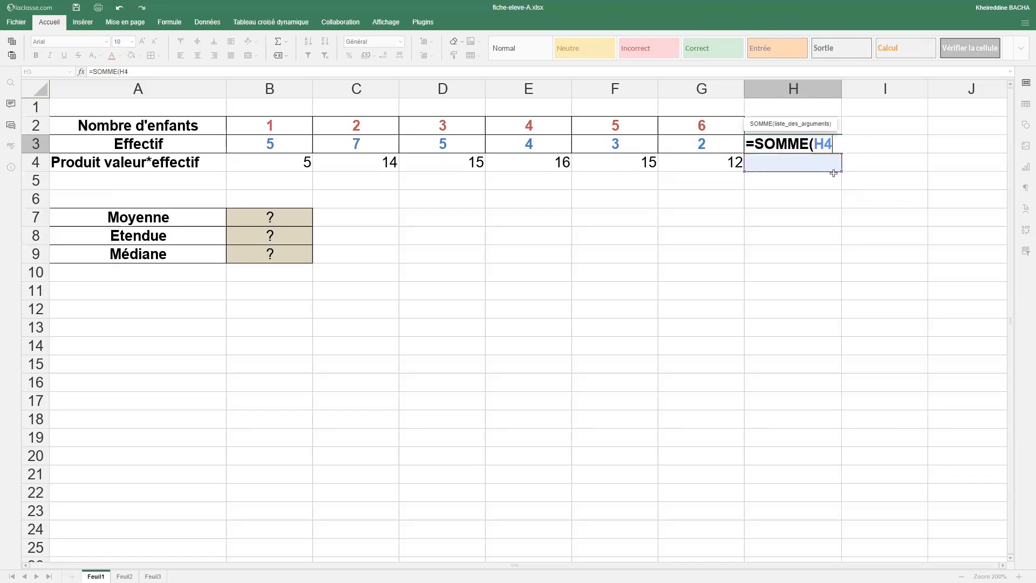
key("BackSpace")
key("BackSpace")
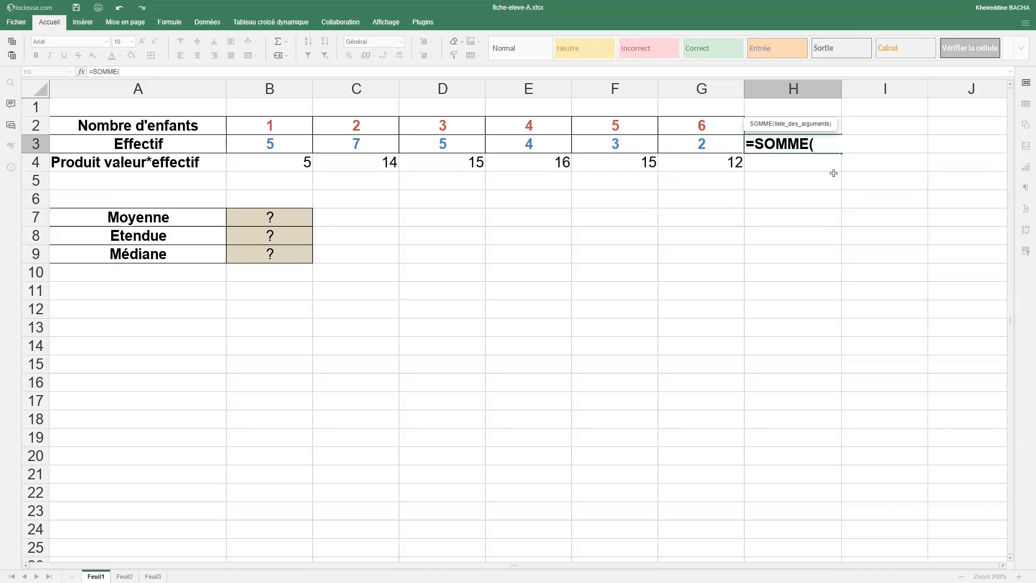
type("B")
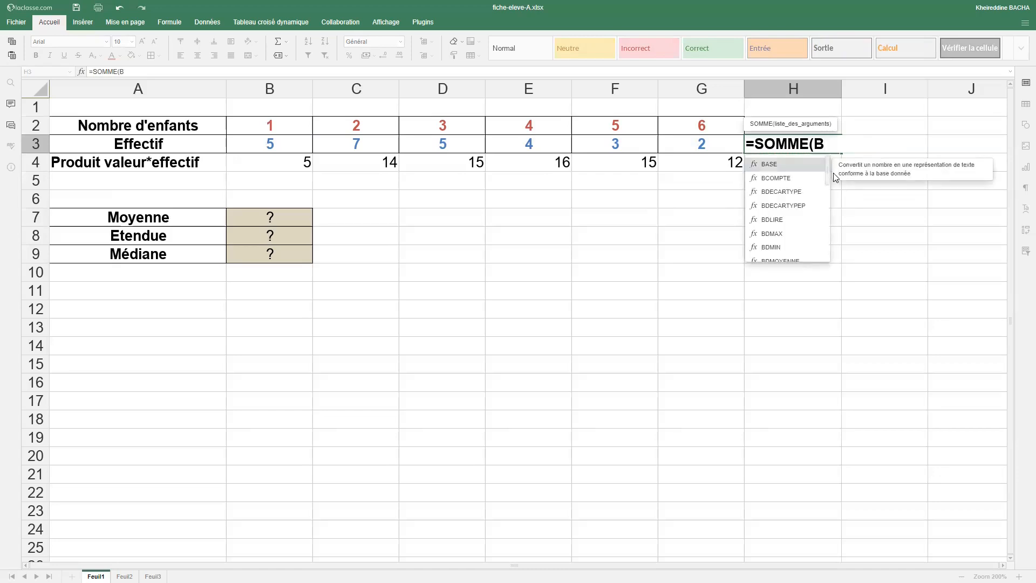
type("5")
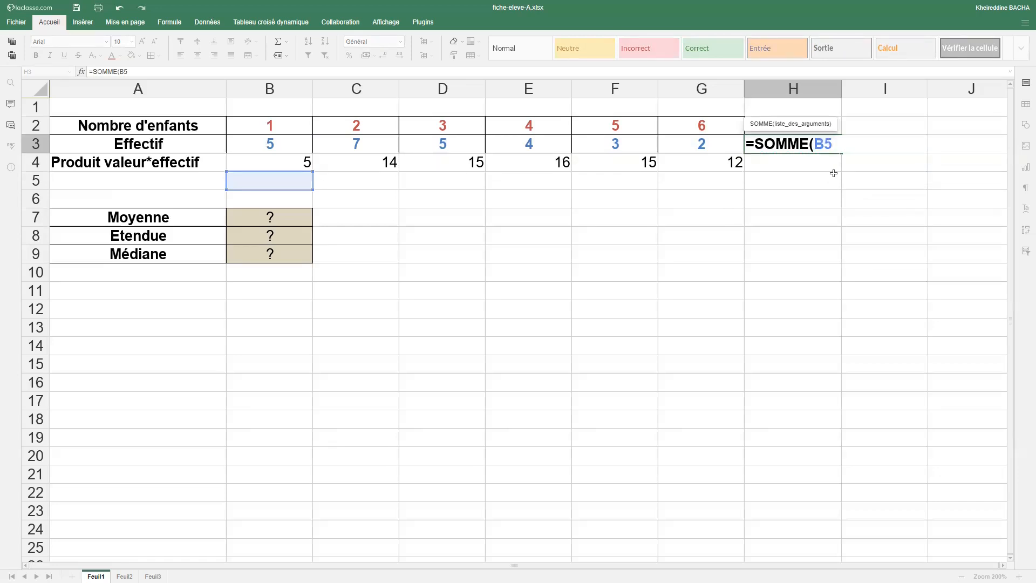
key("BackSpace")
type("3")
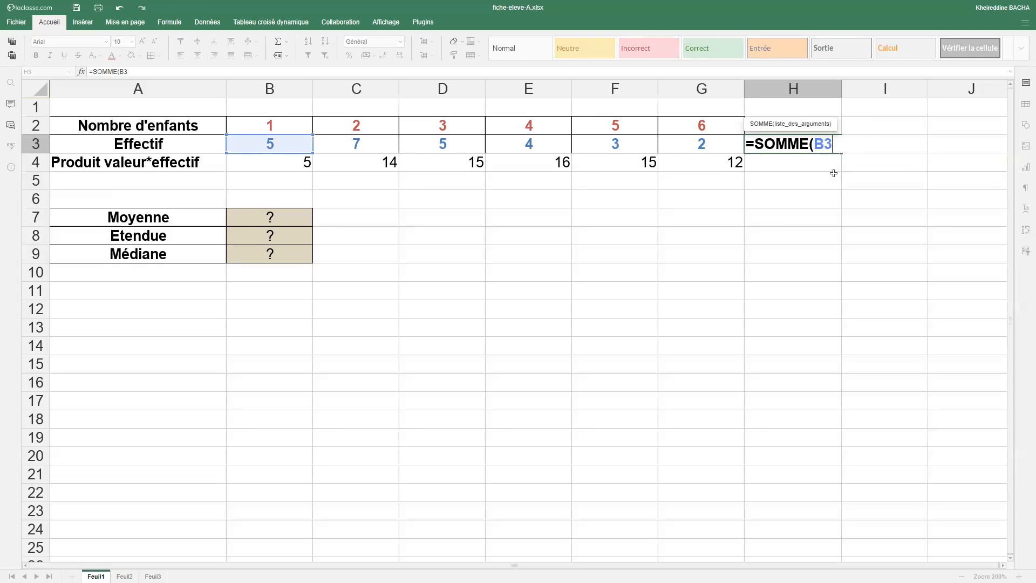
type(":")
type("G3")
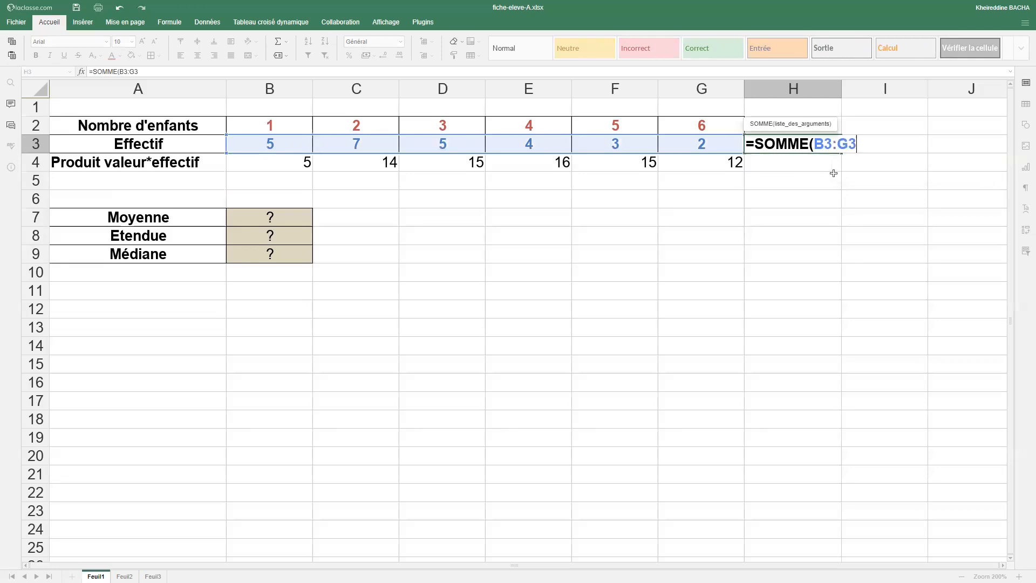
type(")")
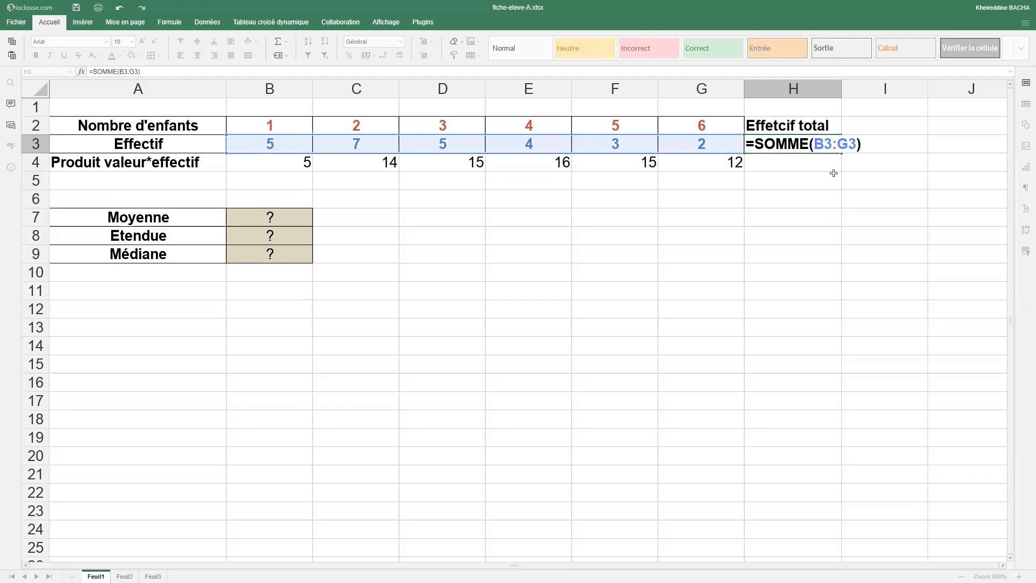
key("Return")
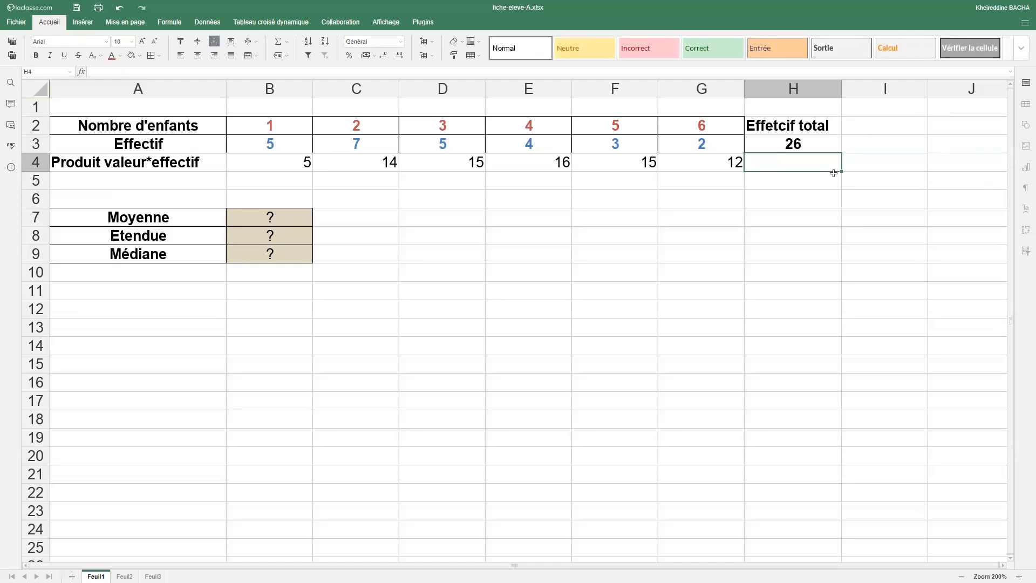
double_click(819, 144)
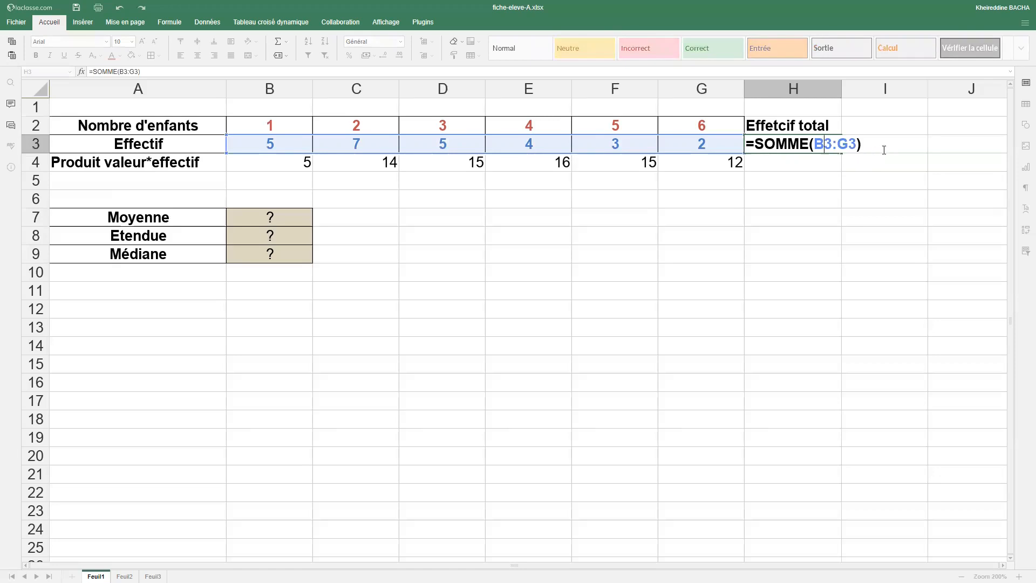
key("Return")
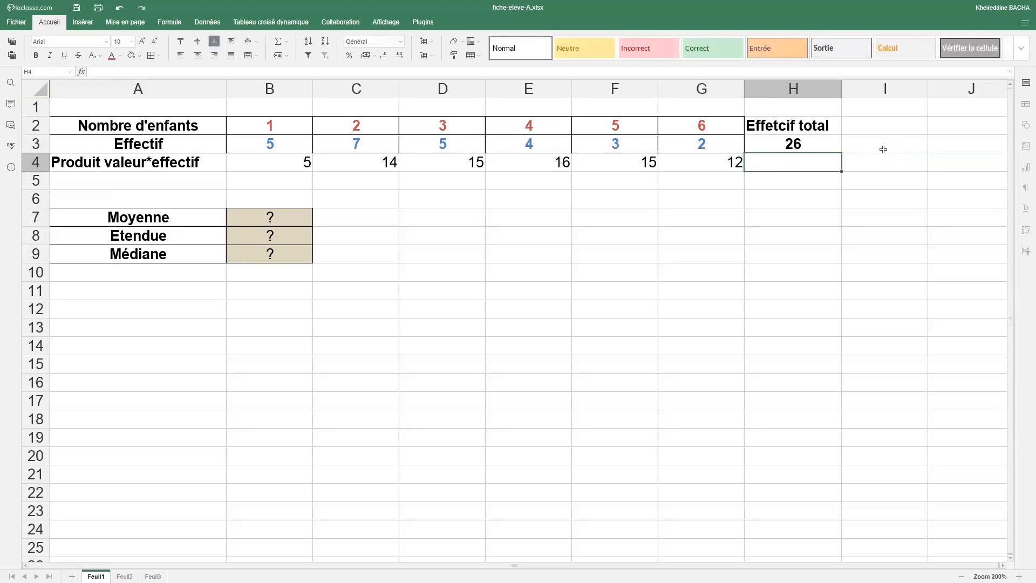
Step: Replace the multiplication in cell B4 with the formula =PRODUIT(B2:B3) and check the cells it references
left_click(280, 160)
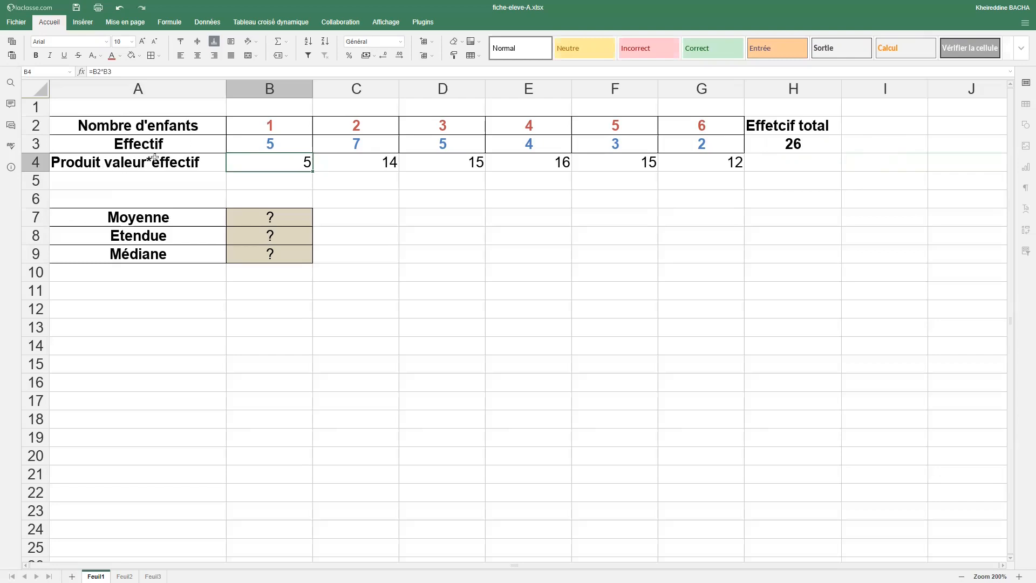
double_click(278, 165)
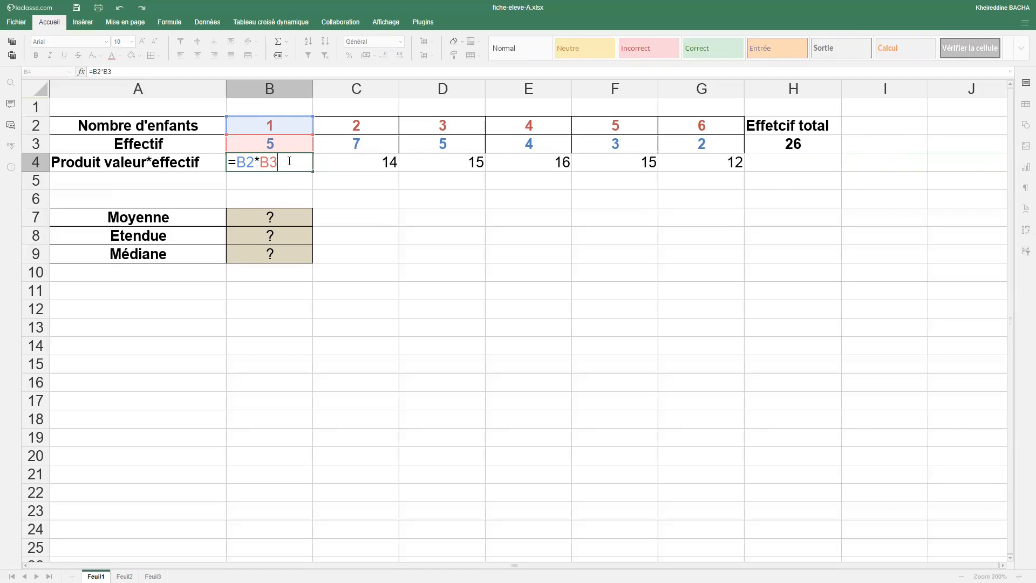
key("BackSpace")
key("BackSpace")
key("BackSpace")
key("BackSpace")
key("BackSpace")
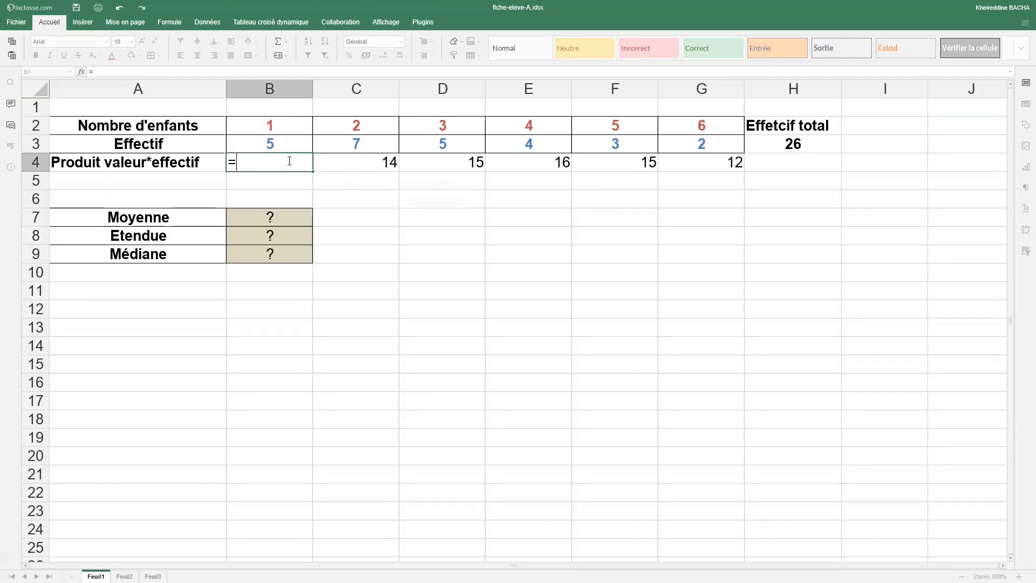
type("pro")
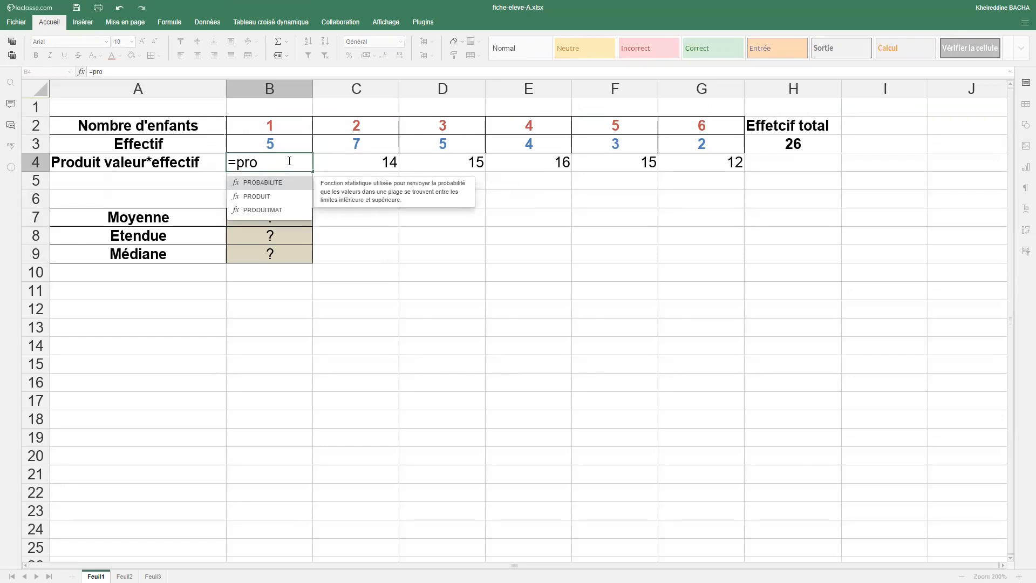
double_click(266, 197)
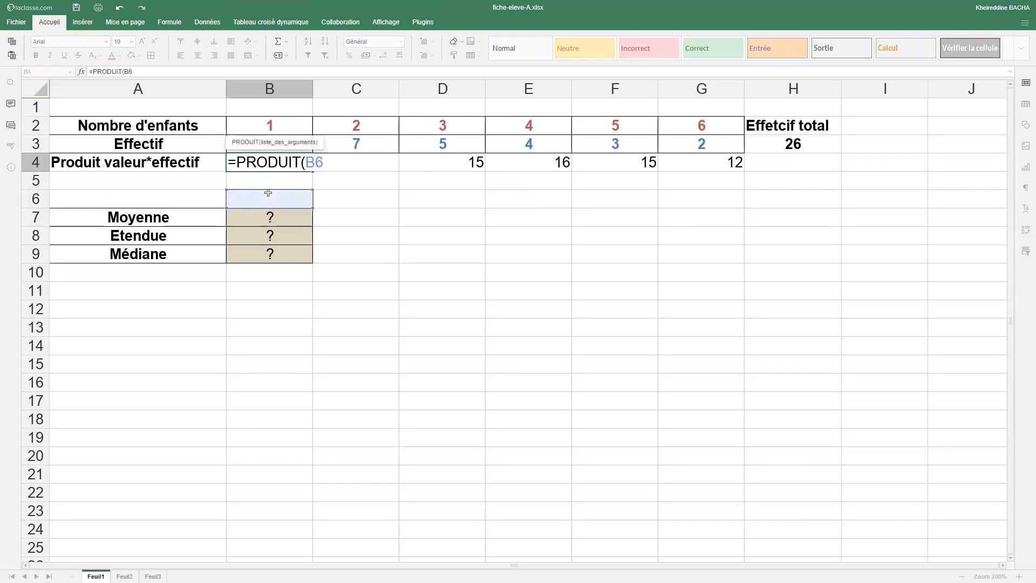
left_click(269, 126)
left_click_drag(264, 131, 264, 143)
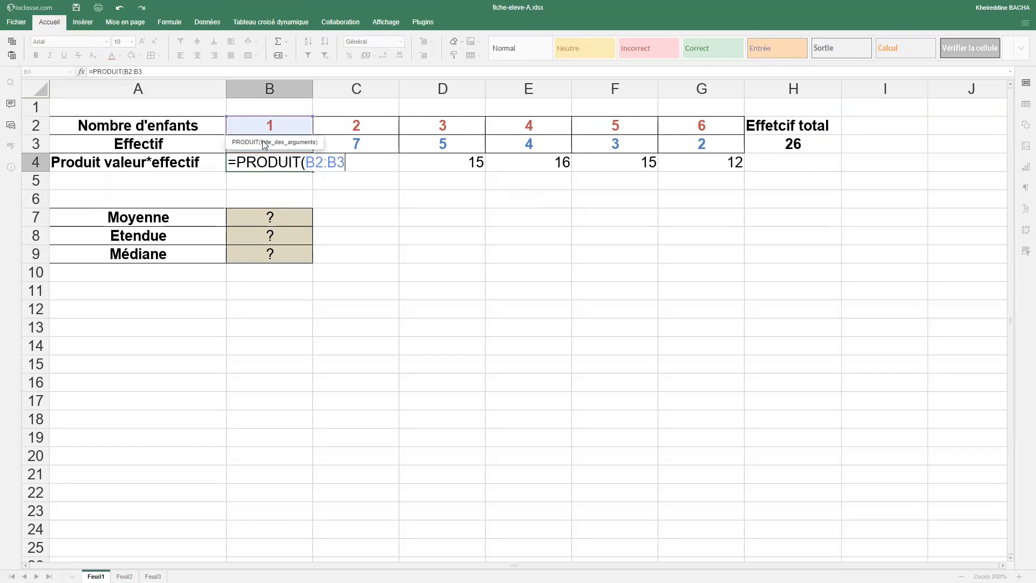
mouse_move(265, 143)
left_mouse_down()
mouse_move(267, 126)
mouse_move(265, 144)
left_mouse_up()
key("Return")
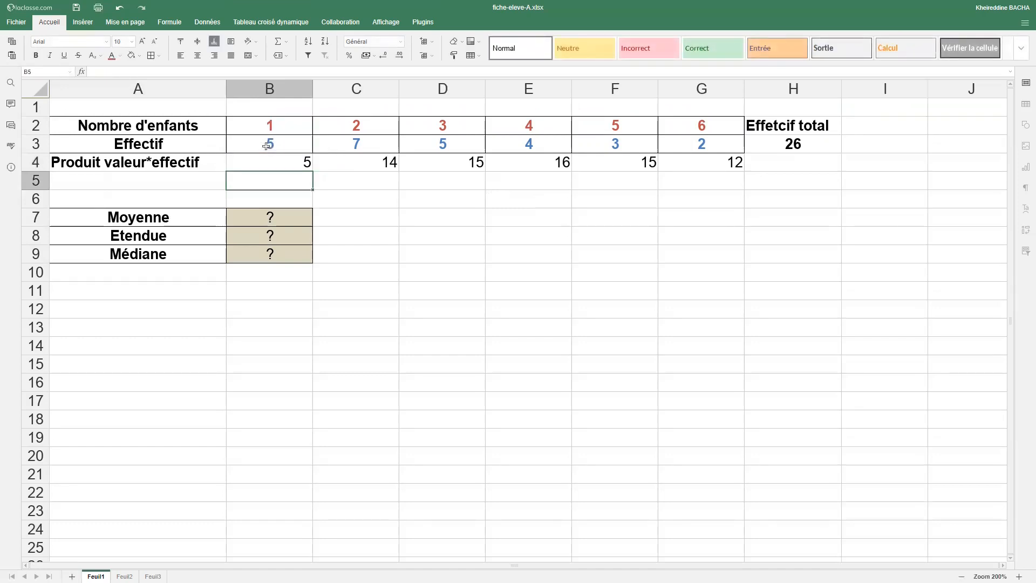
left_click(253, 164)
double_click(252, 166)
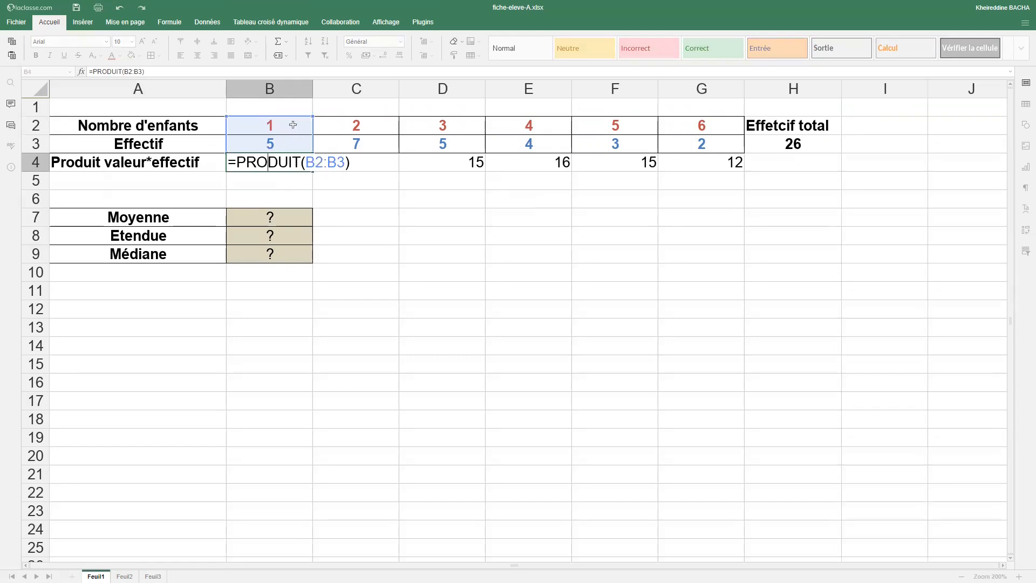
key("Return")
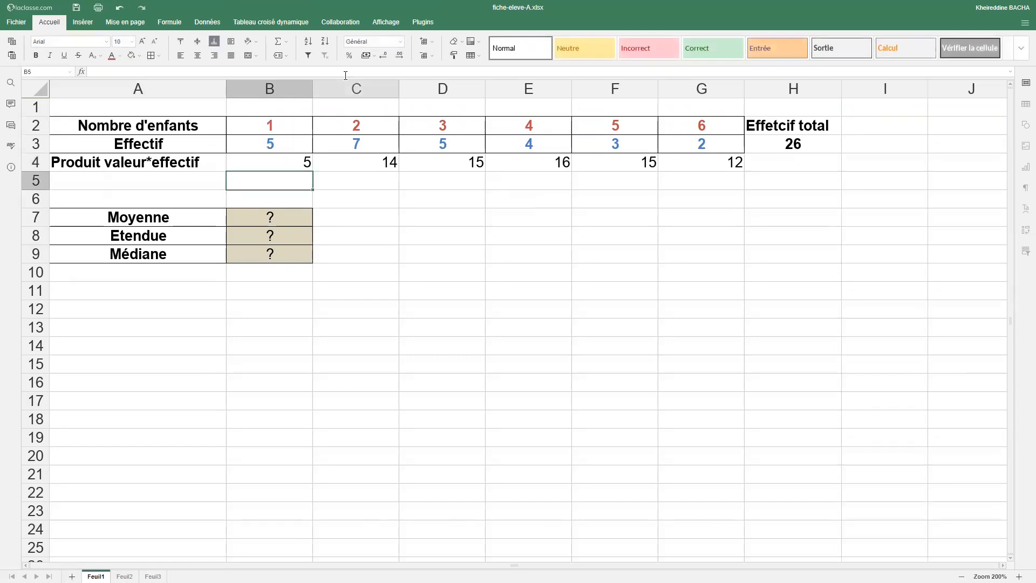
Step: Copy the PRODUIT formula from cell B4 across to G4 and centre the product row horizontally
left_click(299, 163)
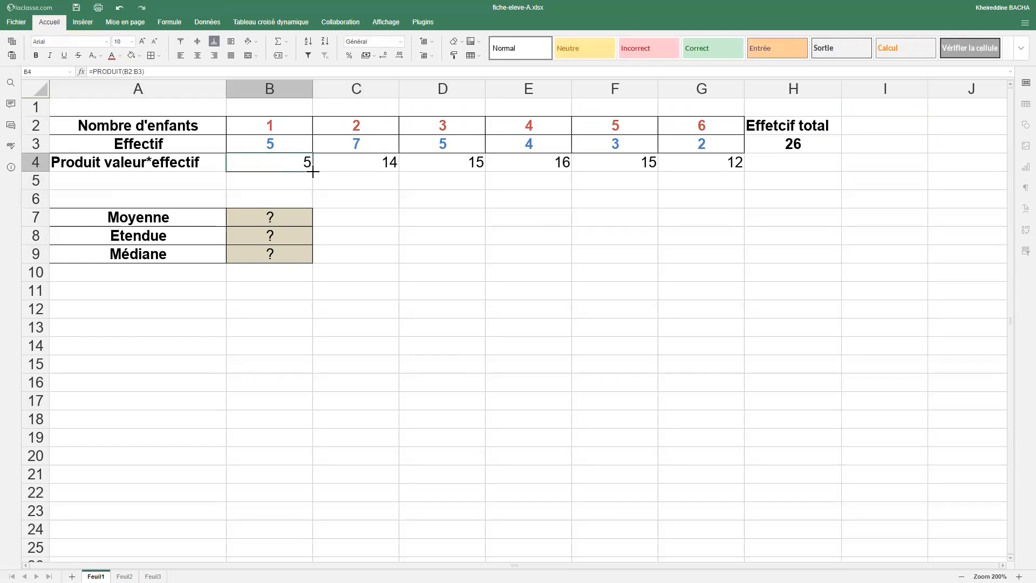
left_click_drag(313, 172, 730, 162)
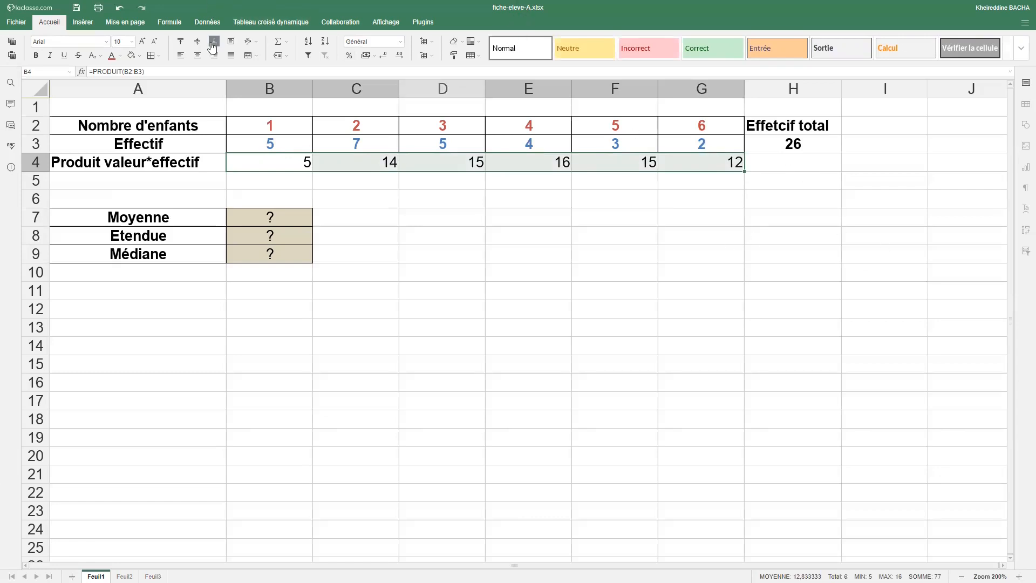
left_click(197, 55)
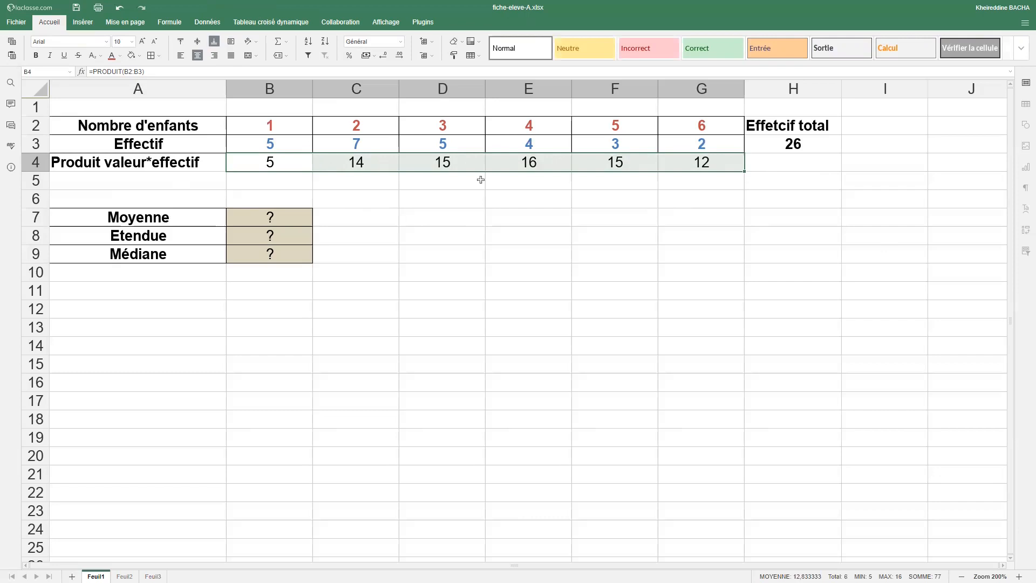
Step: Total the value-by-frequency products in cell H4 with the SOMME function over the range B4:G4
left_click(784, 167)
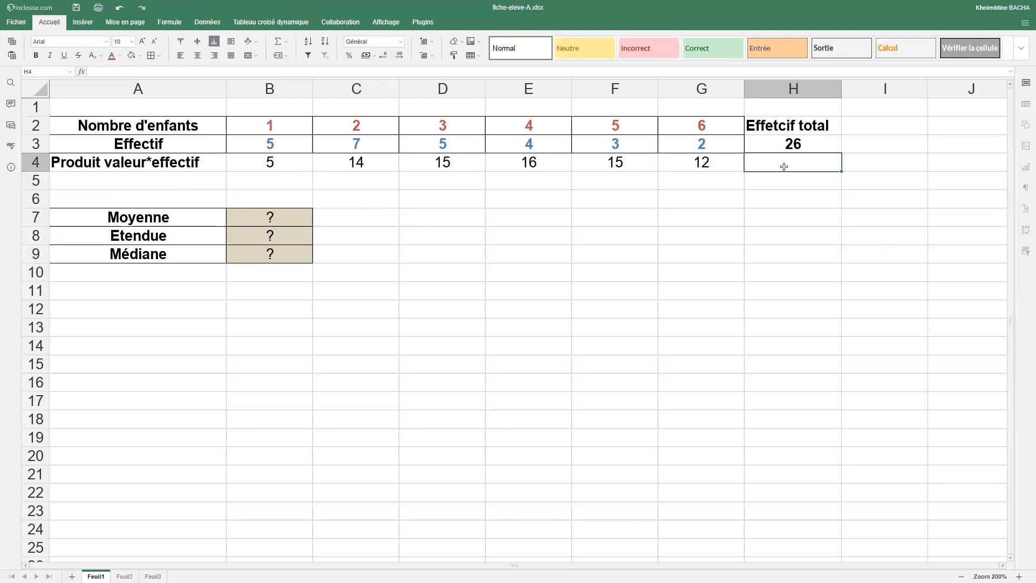
type("=")
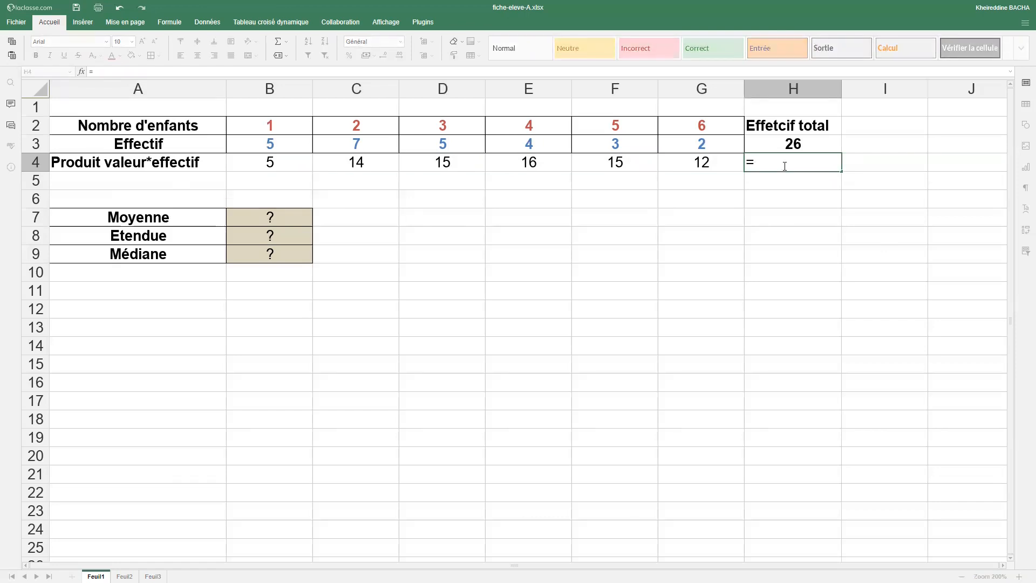
type("somm")
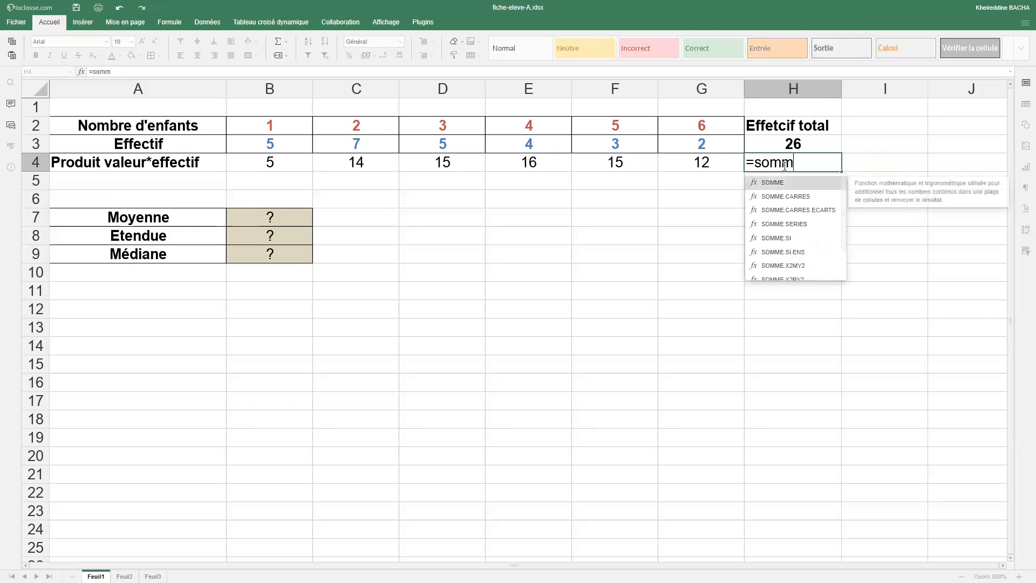
double_click(772, 182)
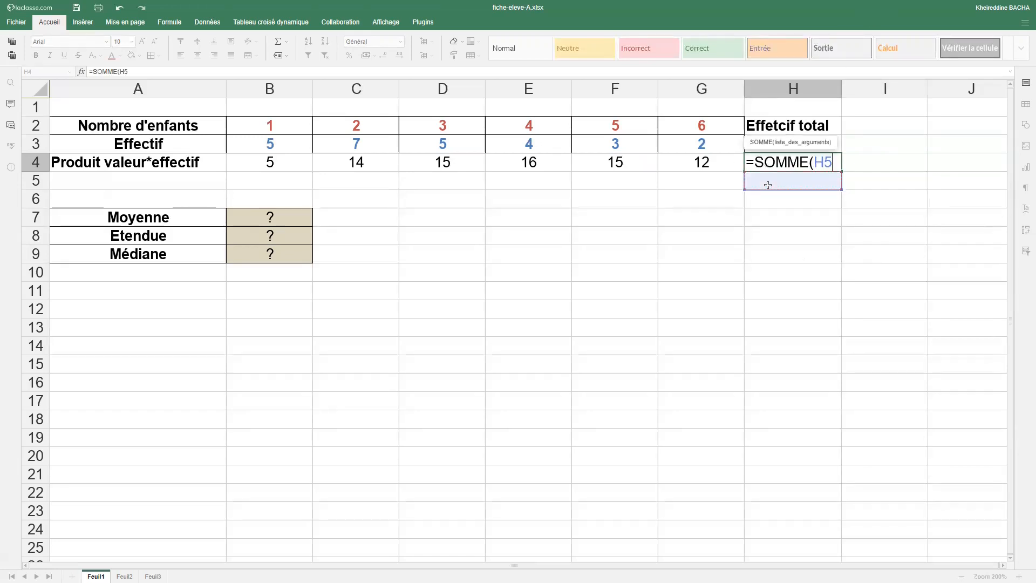
left_click_drag(288, 162, 708, 166)
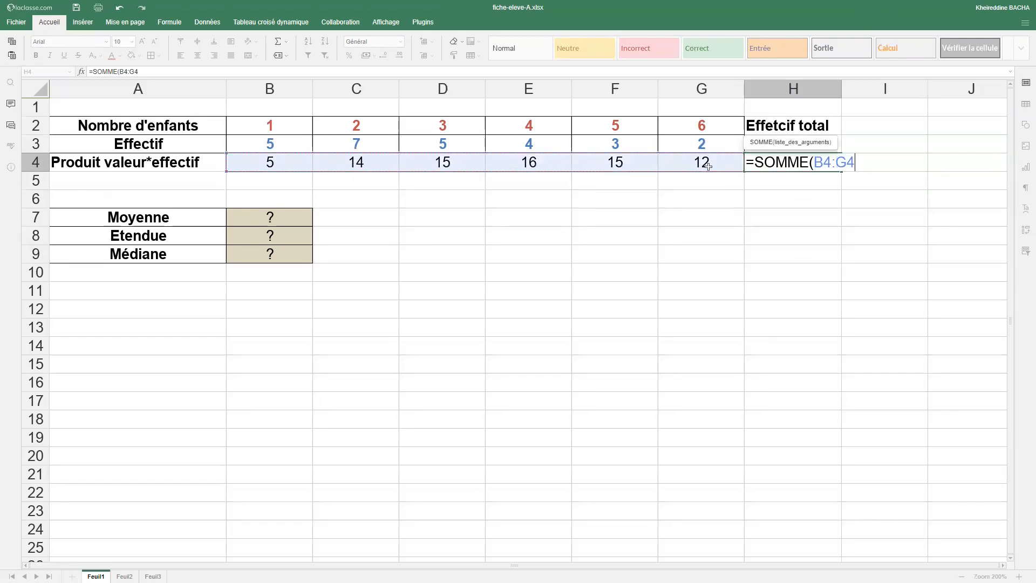
key("Return")
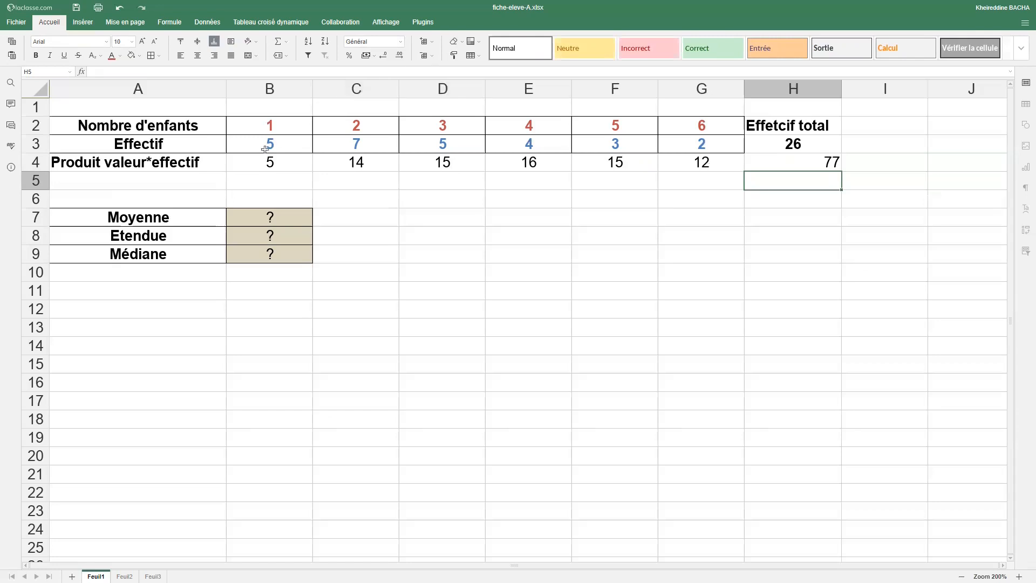
Step: Clear cell H4, fill it by copying the SOMME formula down from H3, and check the cells it references
left_click(770, 165)
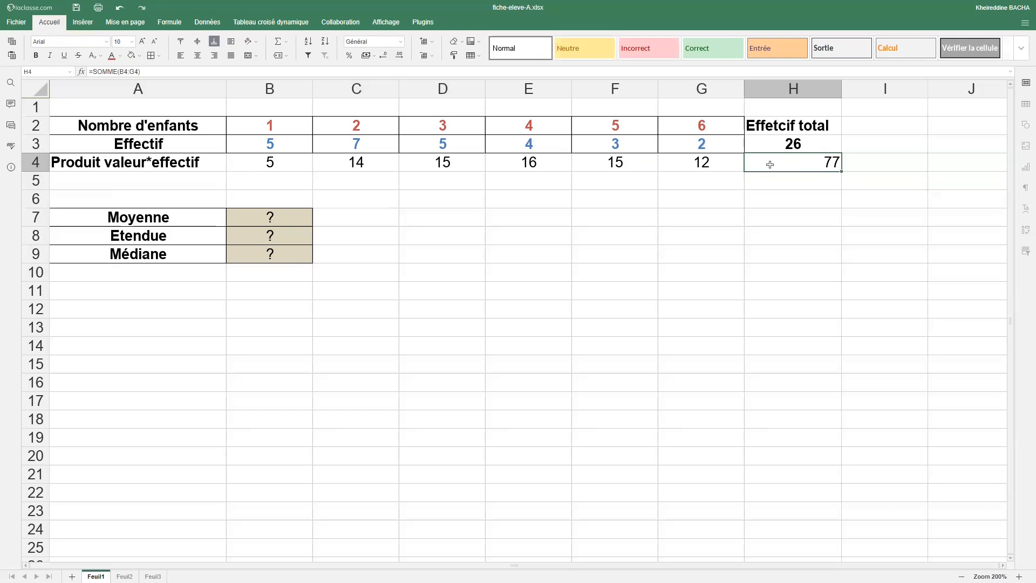
key("BackSpace")
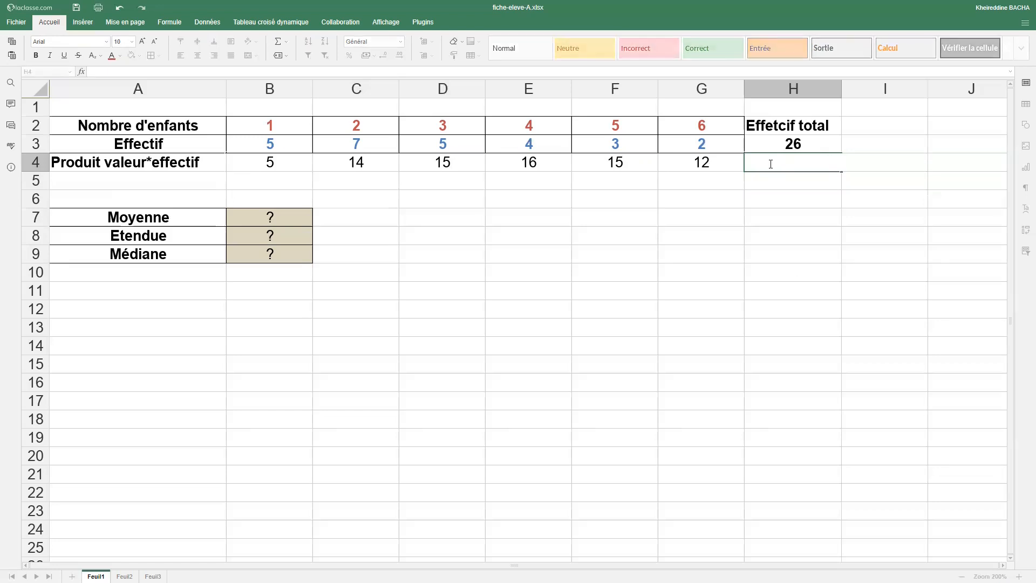
left_click(767, 142)
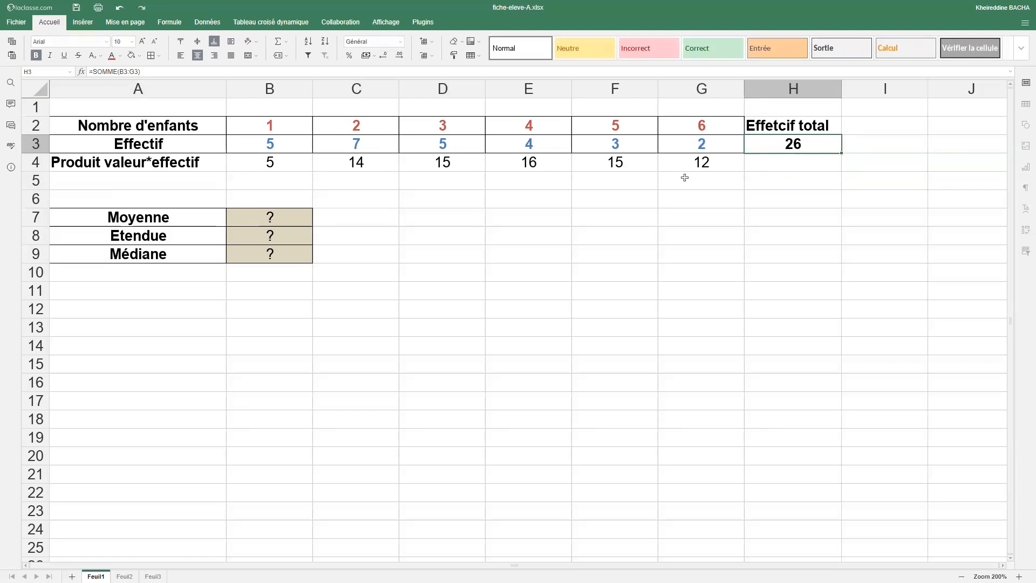
left_click(784, 164)
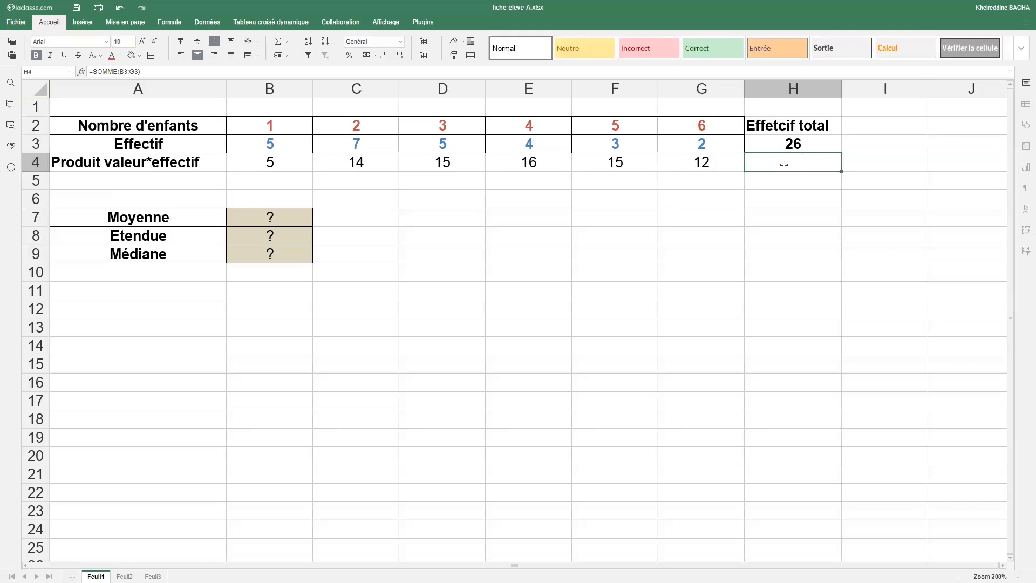
left_click(770, 144)
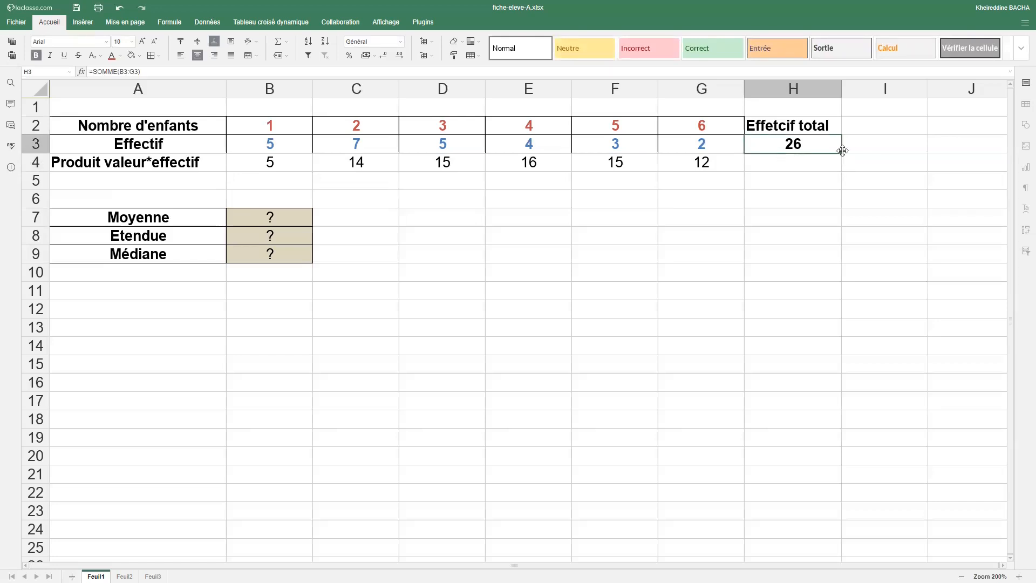
left_click_drag(840, 152, 836, 167)
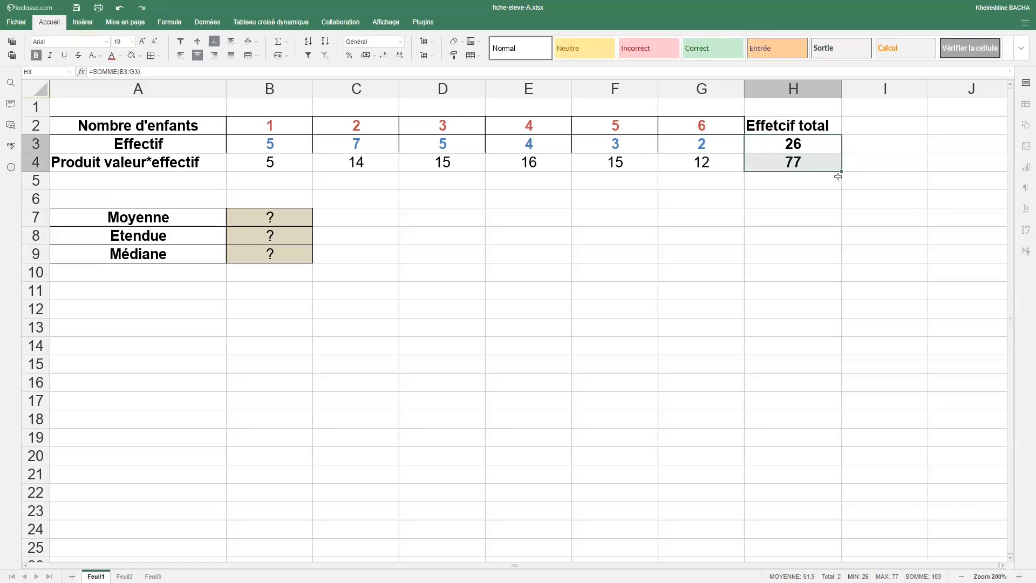
double_click(805, 161)
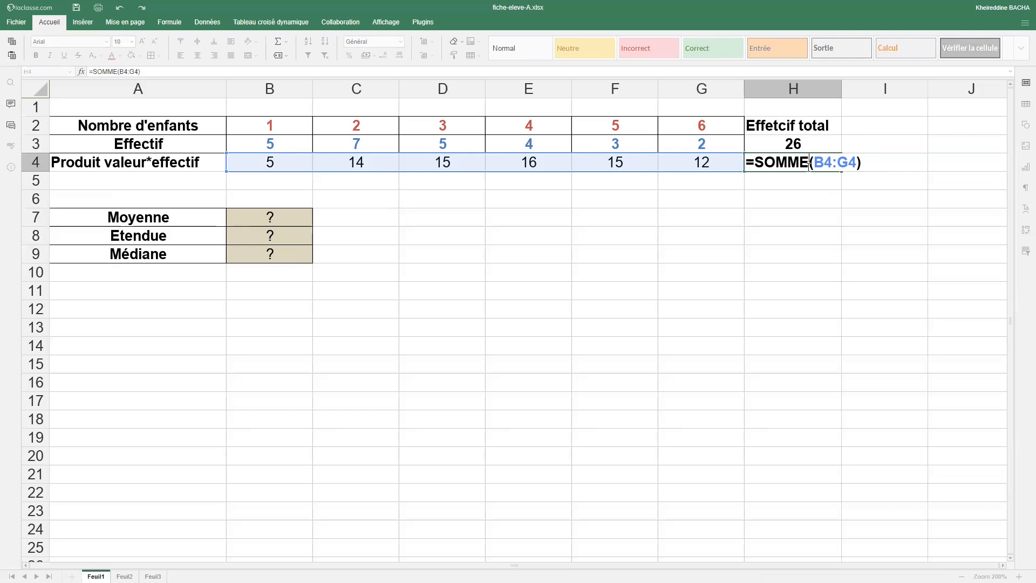
left_click(868, 171)
key("Return")
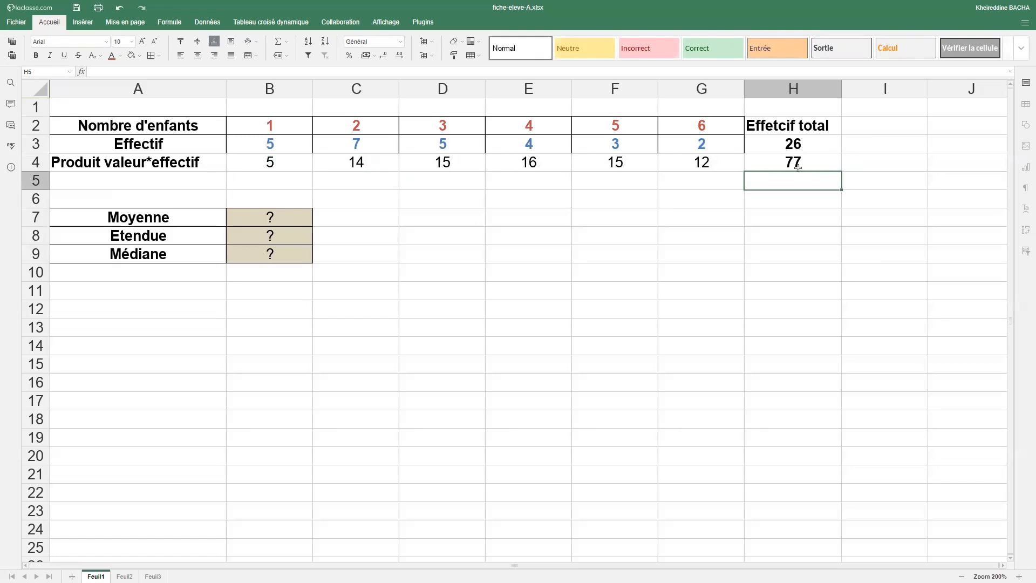
Step: Calculate the mean in cell B7 with the formula =H4/H3
left_click(293, 215)
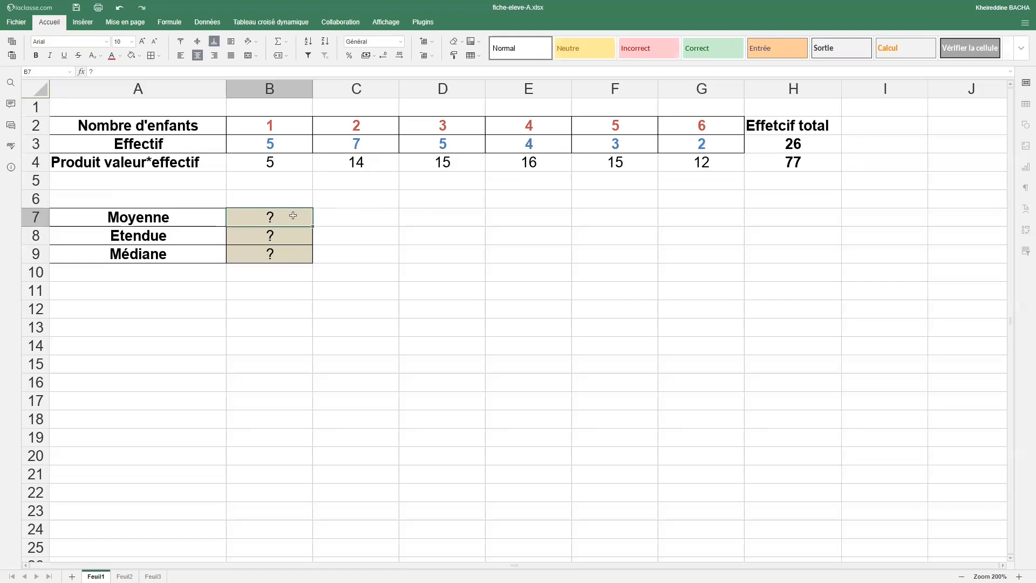
type("=")
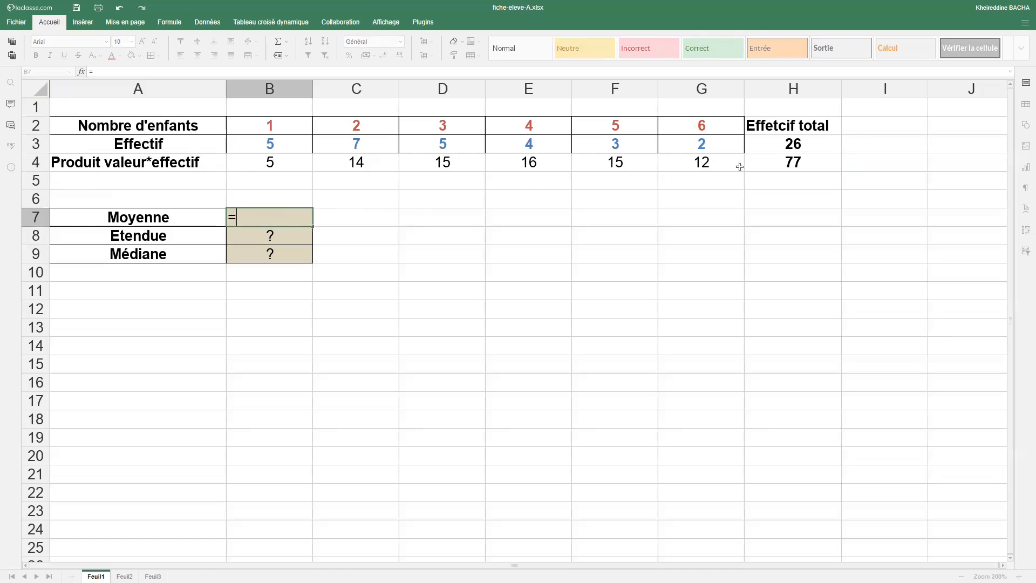
left_click(810, 163)
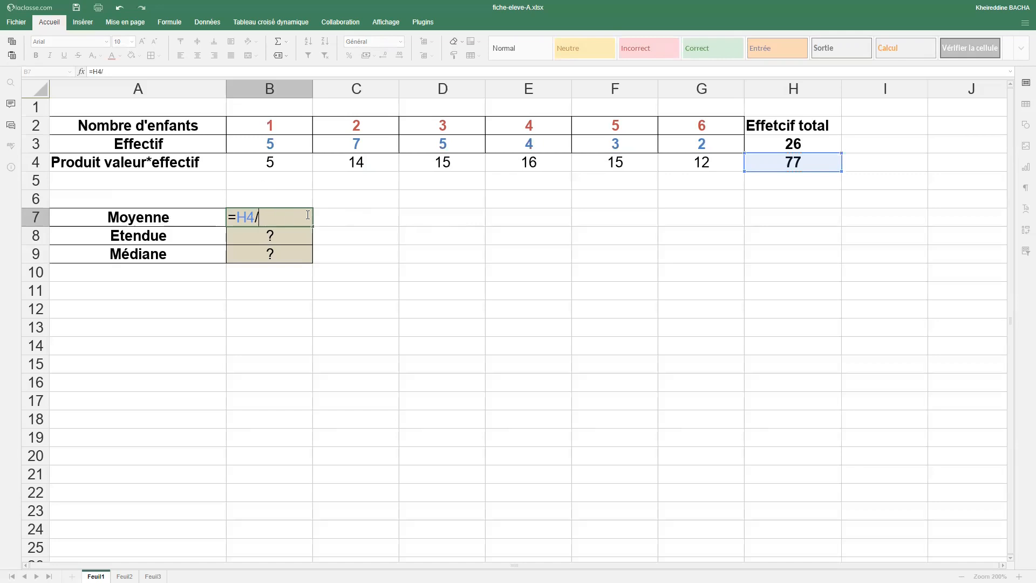
left_click(804, 141)
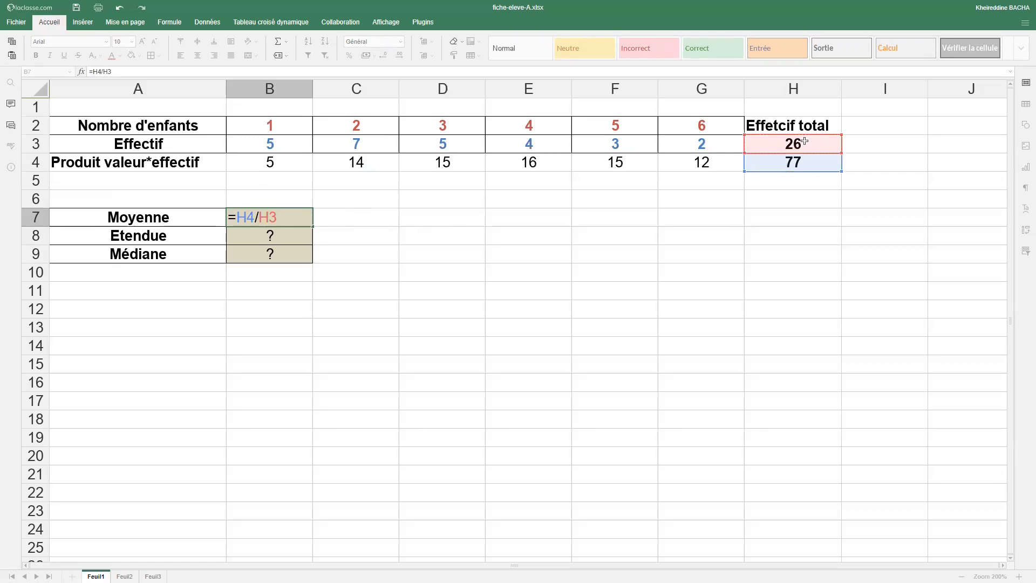
key("Return")
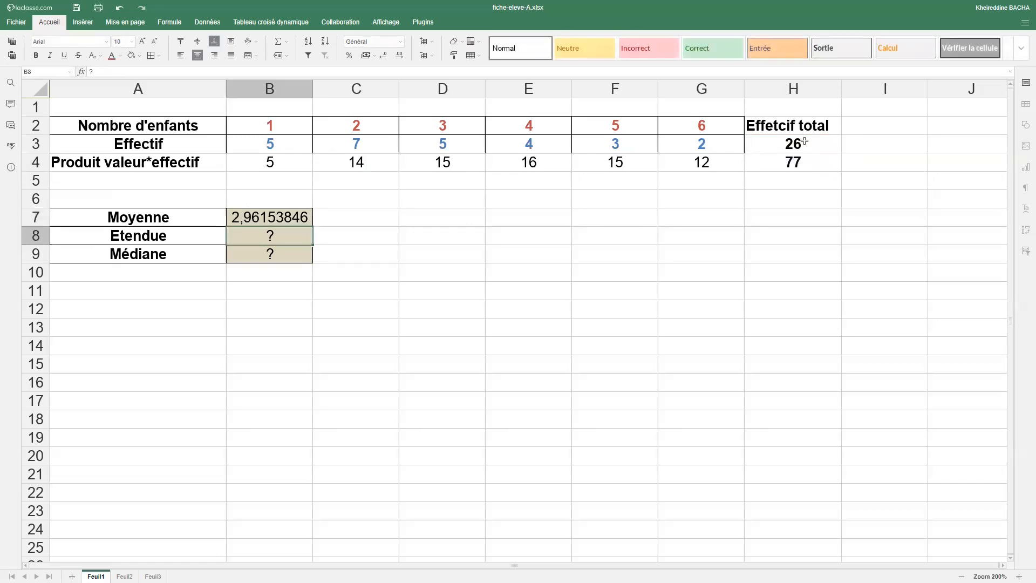
Step: Reduce the decimals of the mean in cell B7 until only one decimal place is displayed
key("Up")
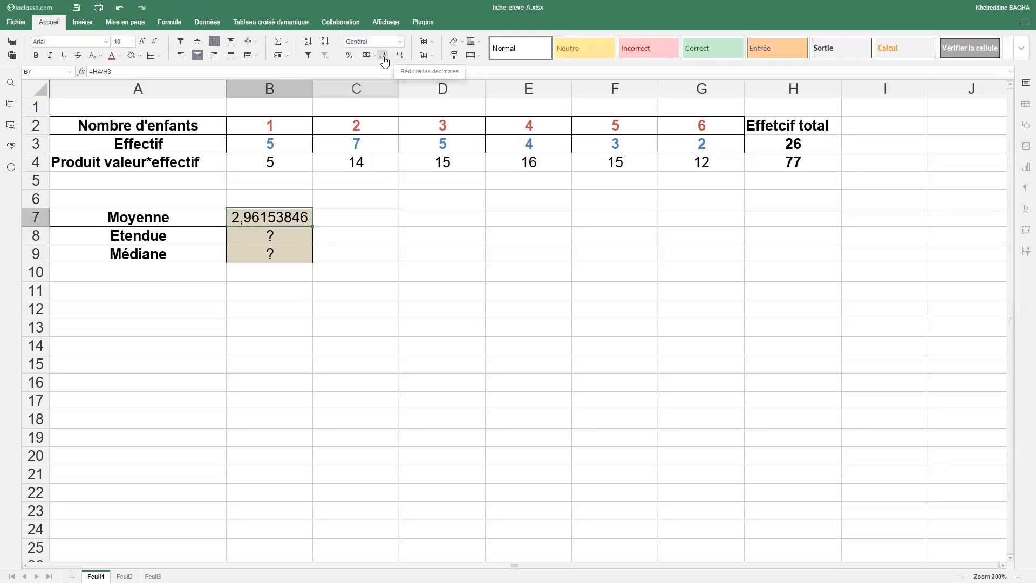
left_click(384, 57)
left_click(384, 58)
left_click(384, 57)
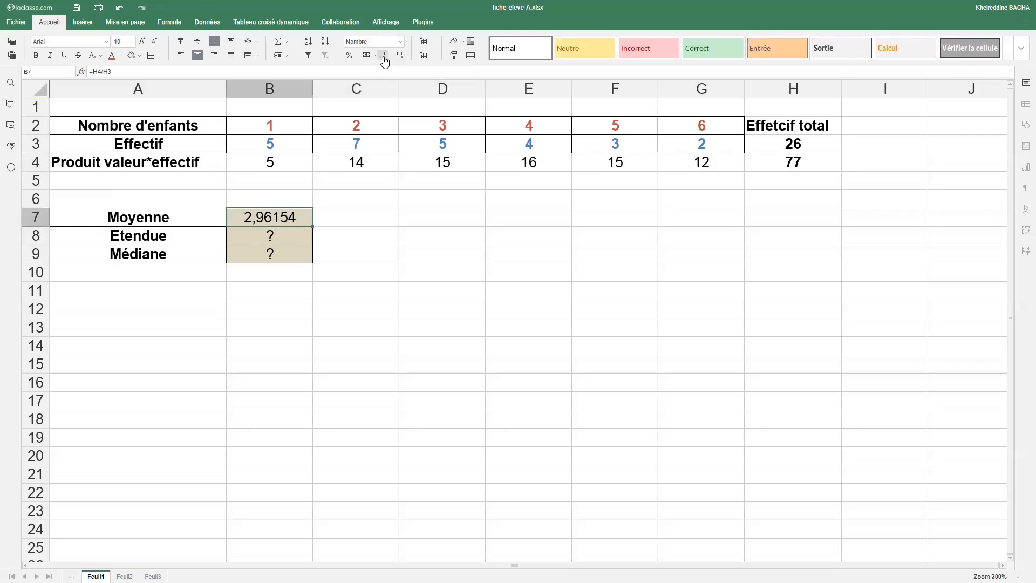
left_click(384, 57)
left_click(384, 57)
left_click(383, 58)
left_click(383, 58)
Step: Calculate the range in cell B8 with the formula =G2-B2 and enter 3 as the median in B9
left_click(273, 236)
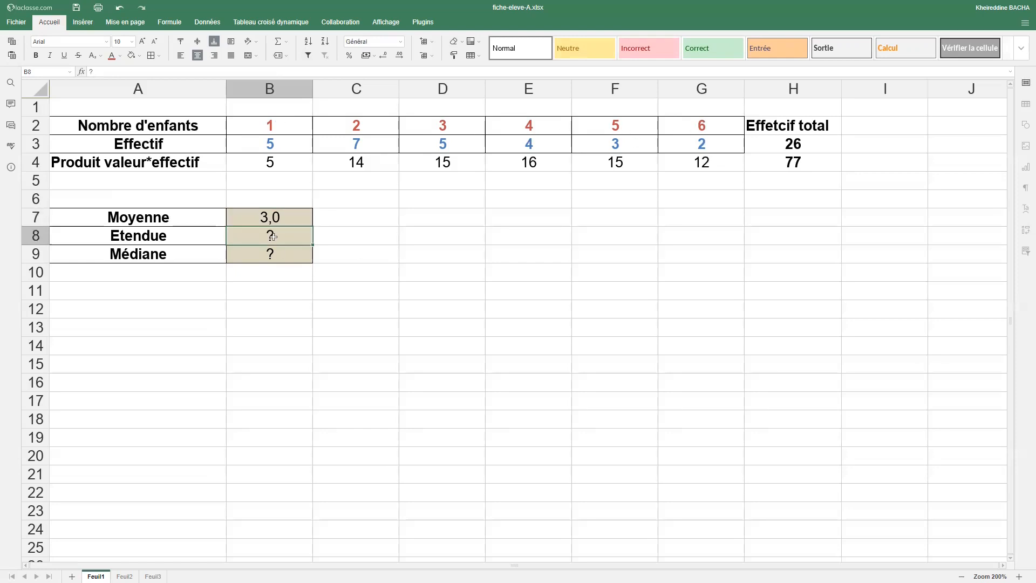
type("=")
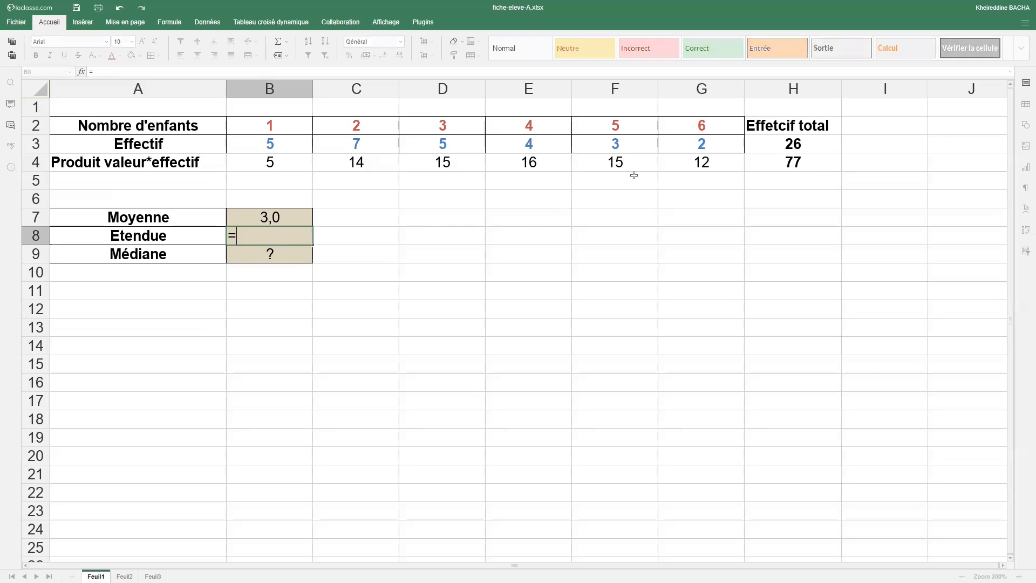
left_click(679, 124)
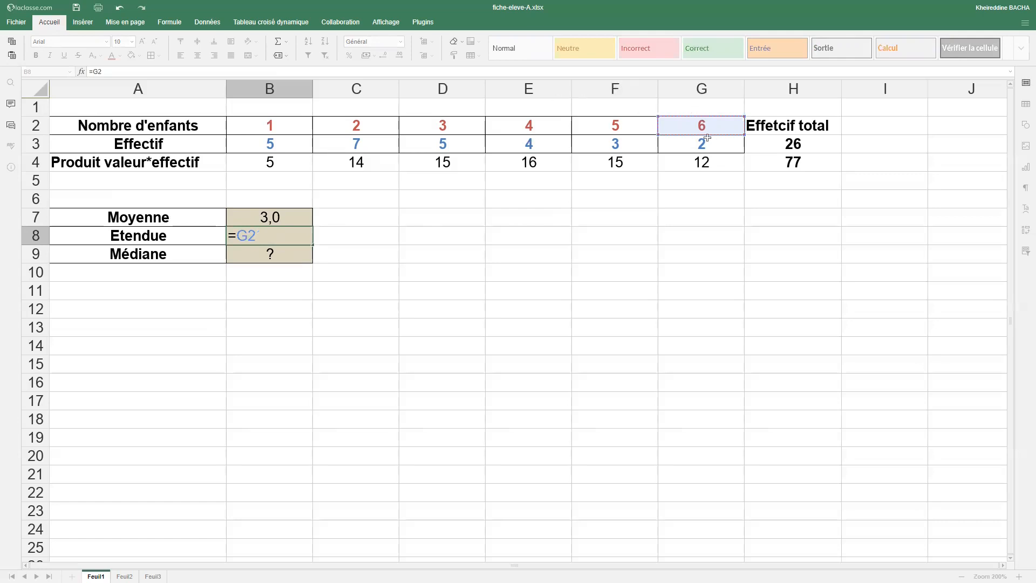
type("-")
left_click(289, 124)
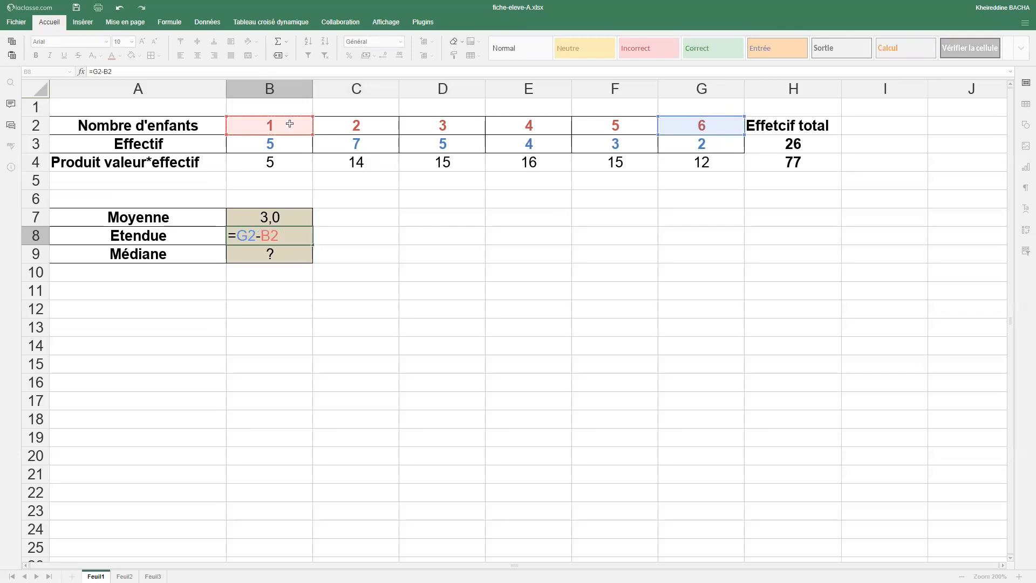
key("Return")
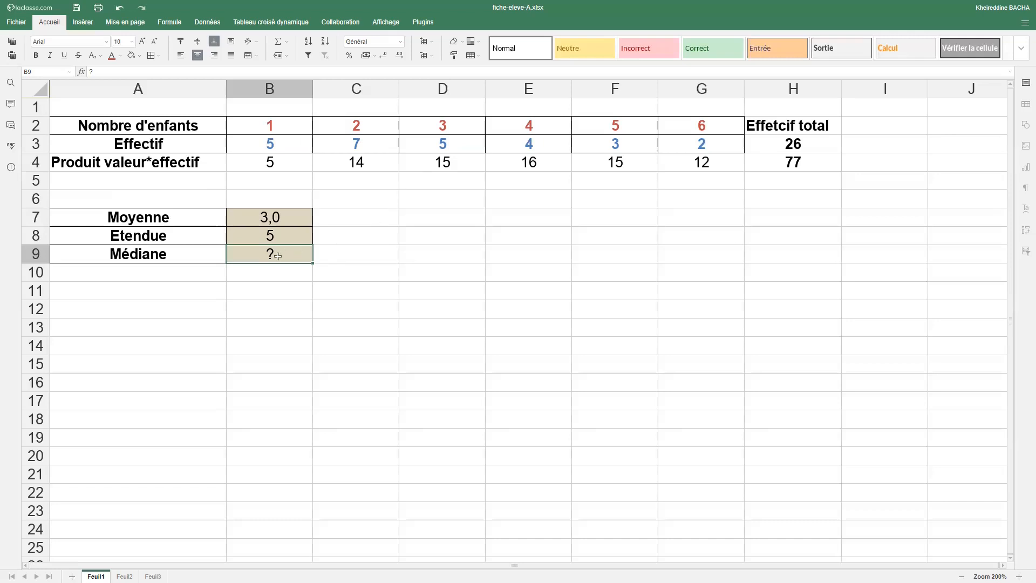
type("3")
left_click(397, 258)
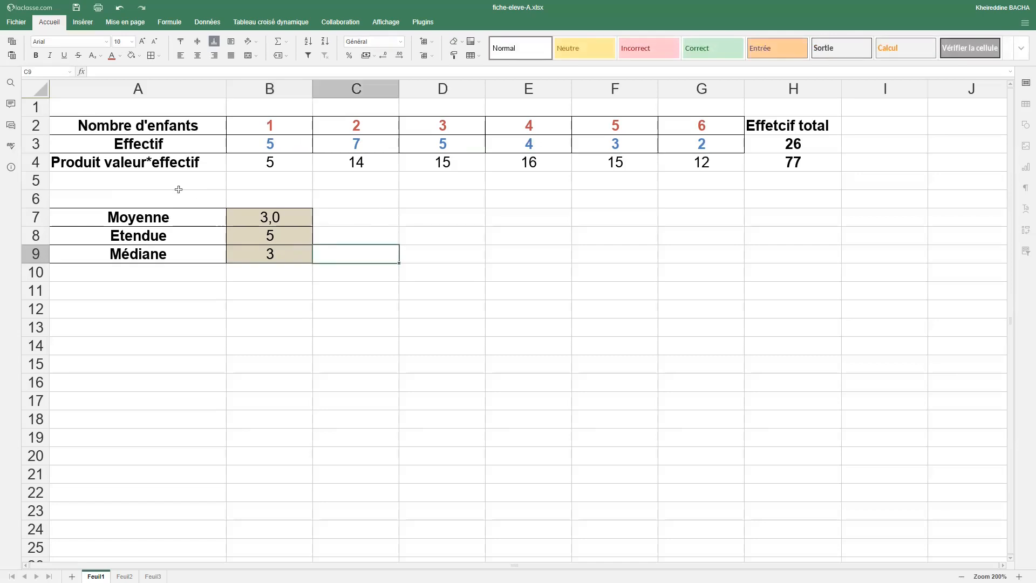
Step: Label cell A5, under the product row heading, "Effectif cumulé croissant"
left_click(116, 180)
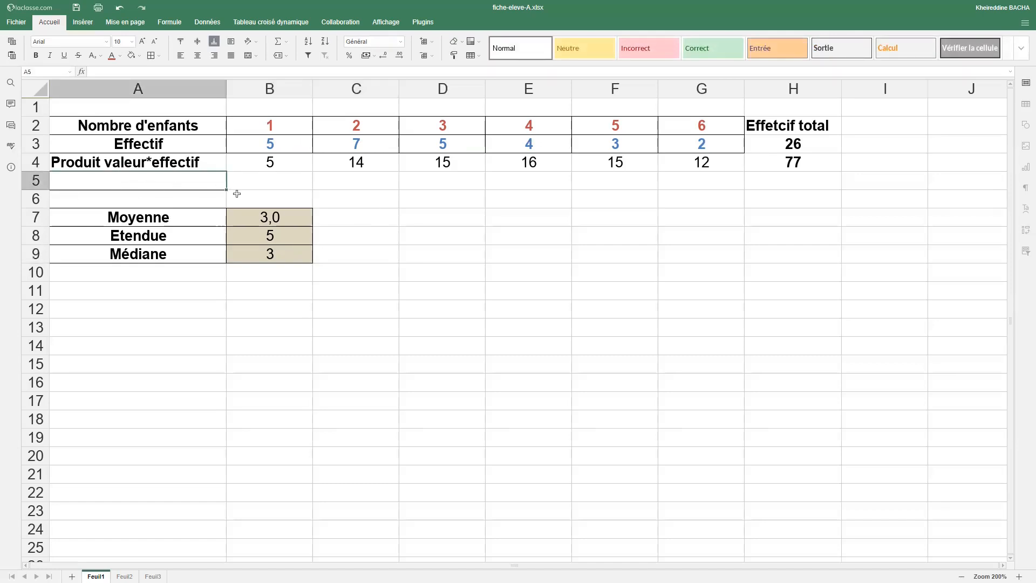
type("Effe")
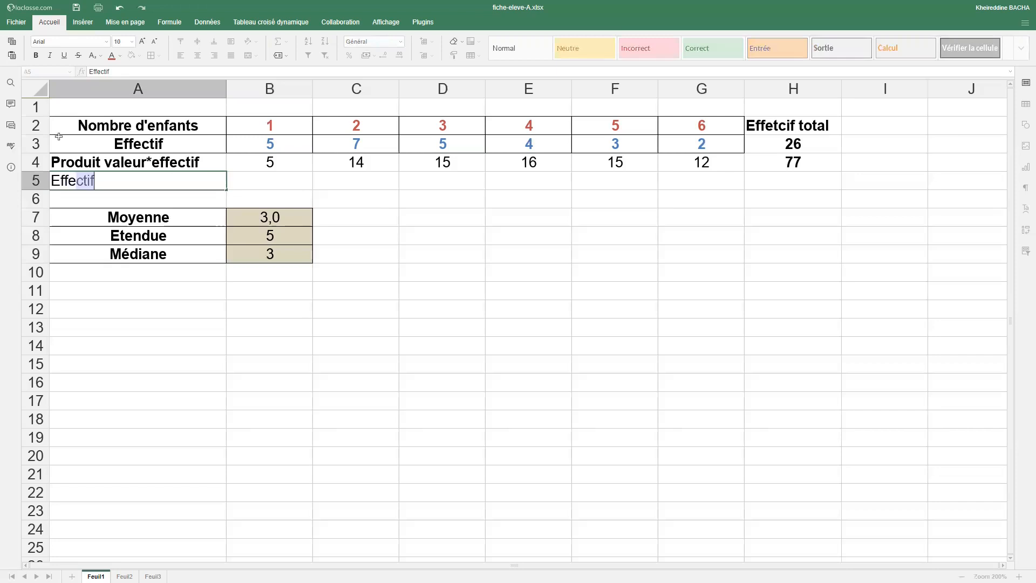
left_click(113, 177)
type("ctif cum")
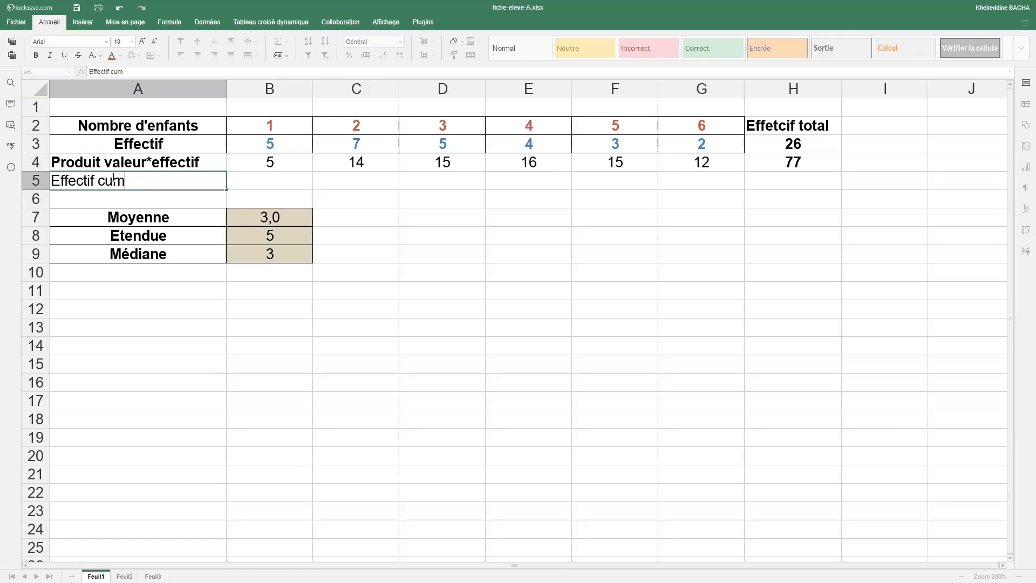
type("ulé croissant")
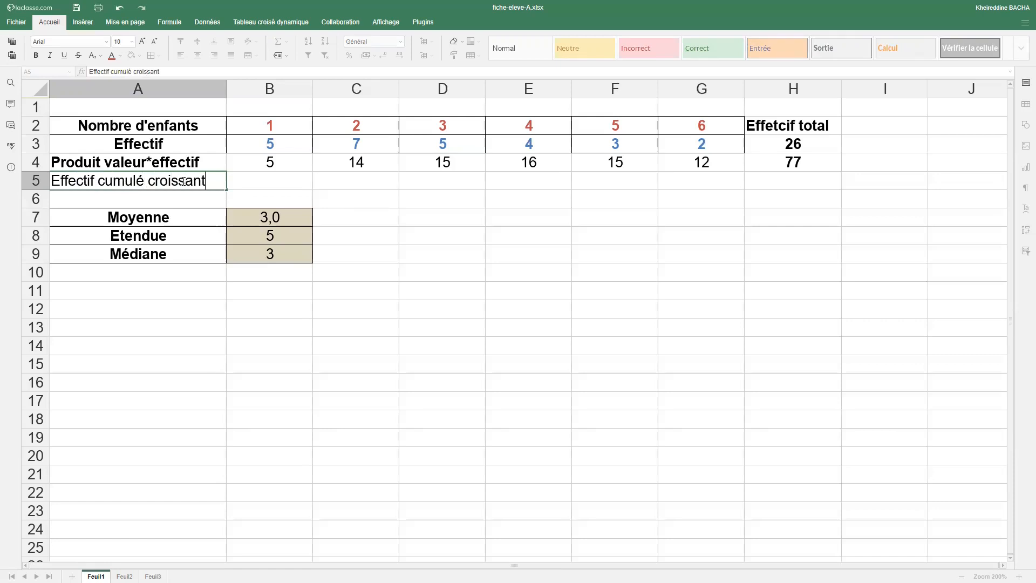
left_click(241, 187)
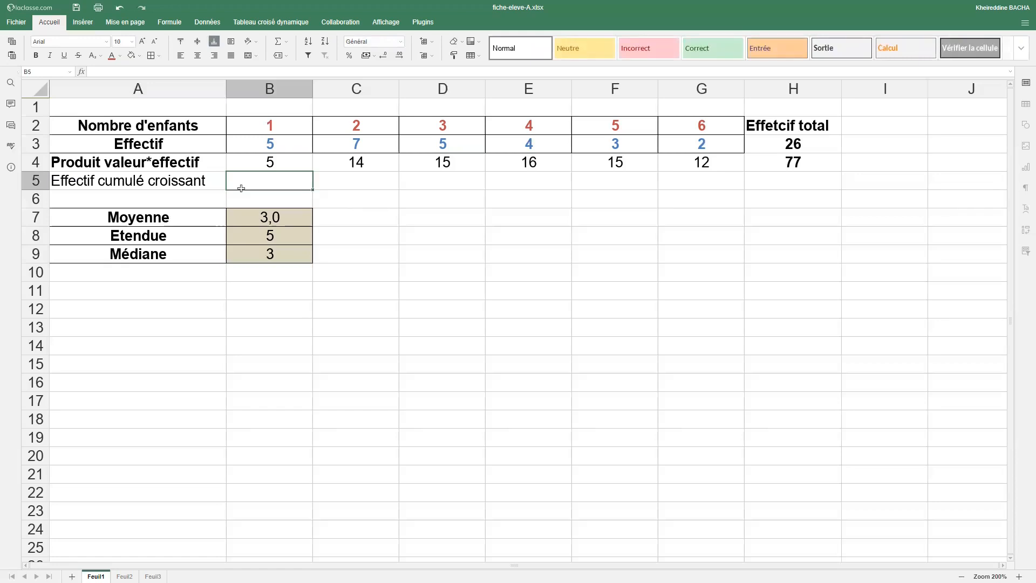
Step: Enter the first increasing cumulative frequency in cell B5 as =5
left_click(100, 181)
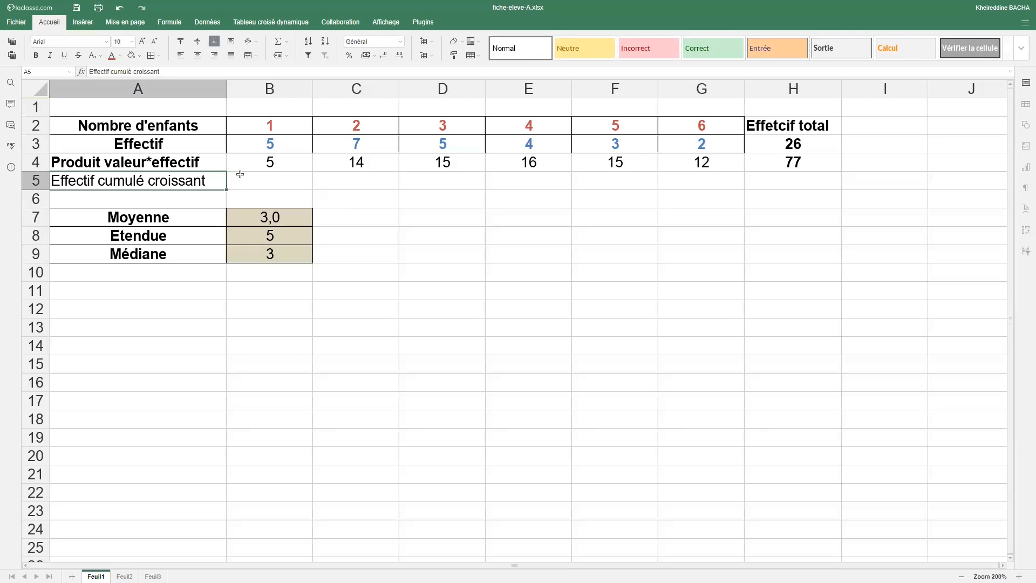
left_click(241, 175)
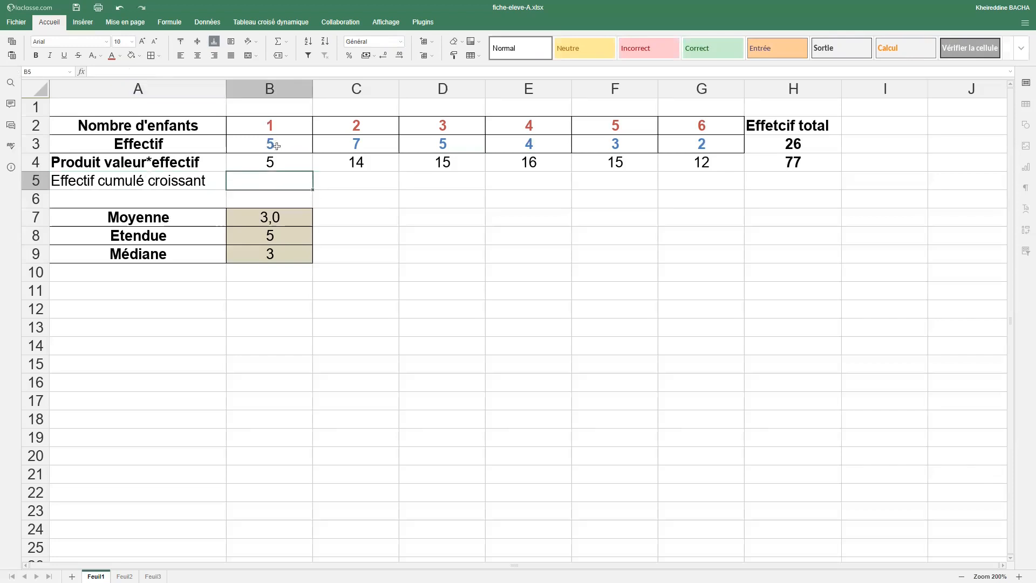
type("=")
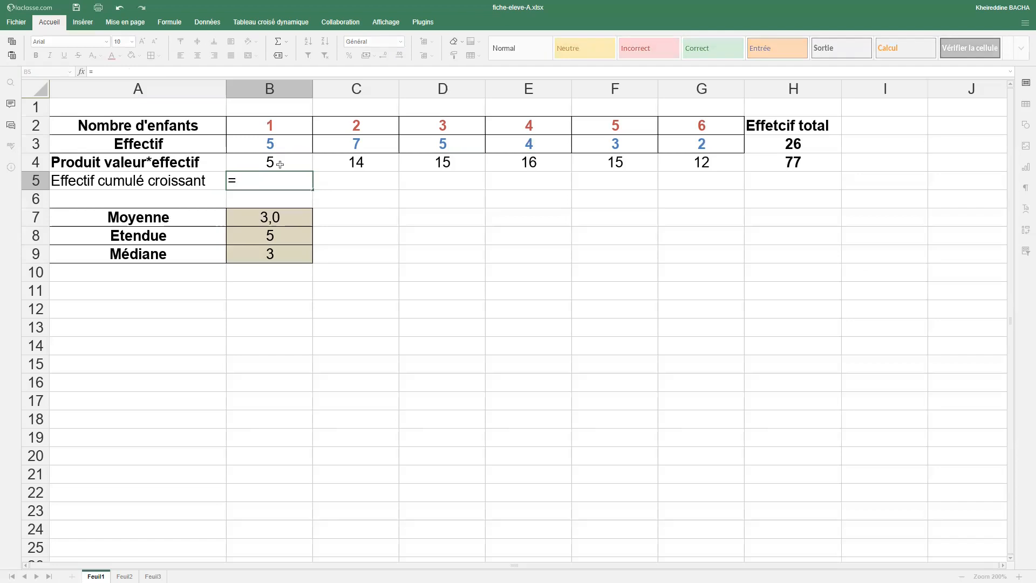
type("8")
key("BackSpace")
type("5")
key("Return")
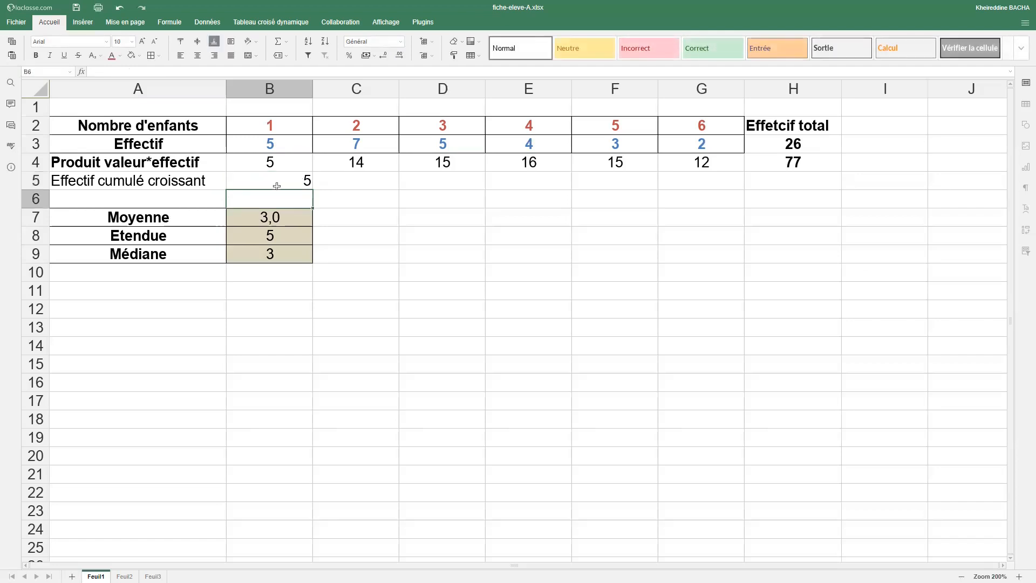
left_click(276, 186)
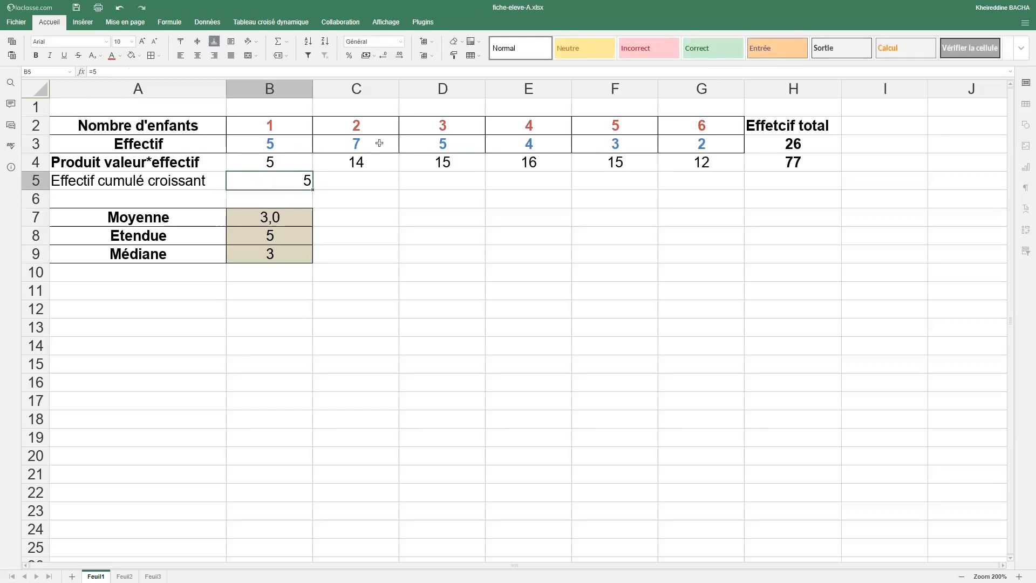
Step: Calculate the second cumulative frequency in cell C5 with the formula =B5+C3
left_click(329, 183)
type("=")
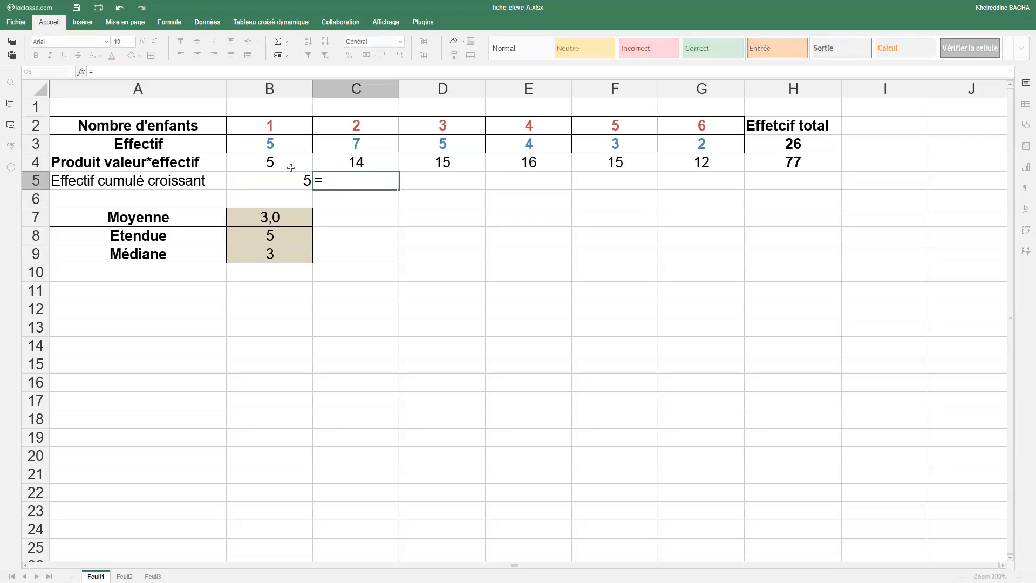
left_click(276, 183)
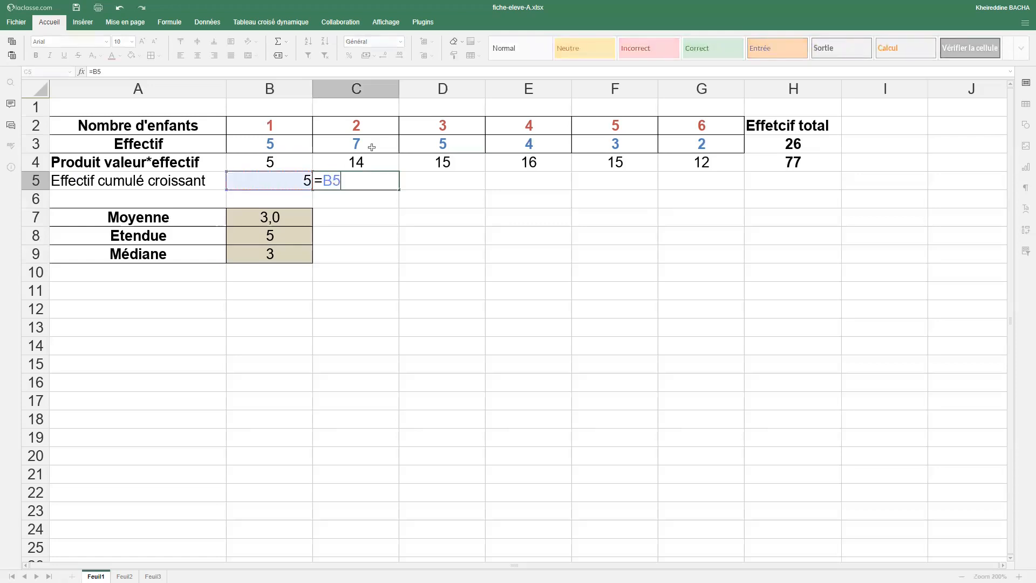
type("+")
left_click(371, 147)
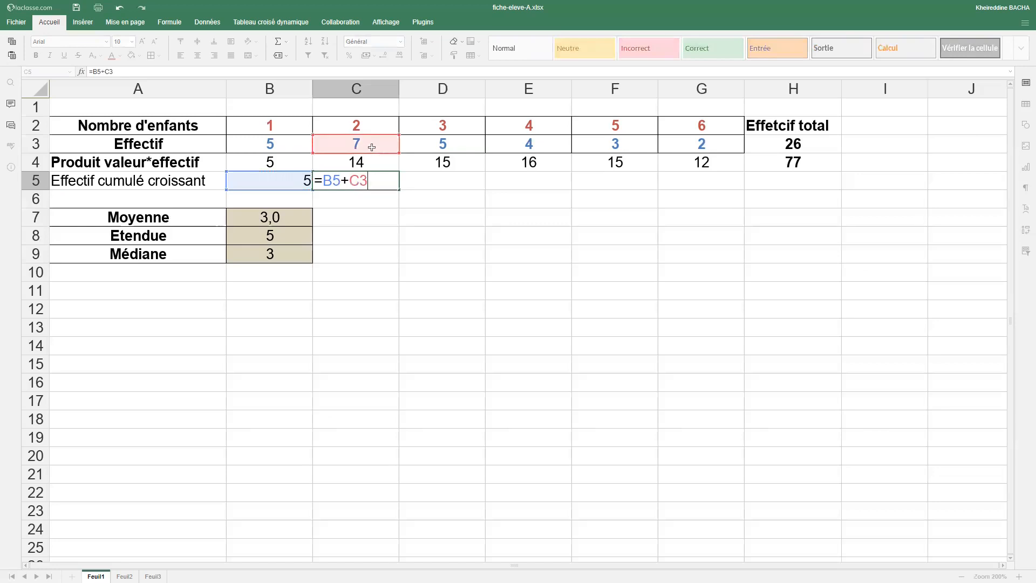
key("Return")
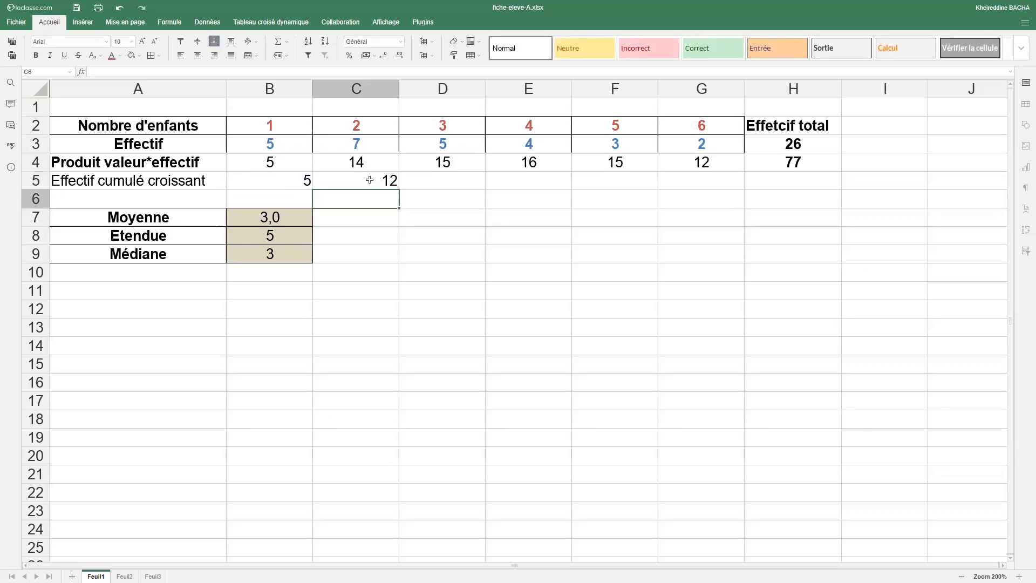
Step: Make the "Effectif cumulé croissant" label in A5 bold and widen column A slightly
left_click(157, 182)
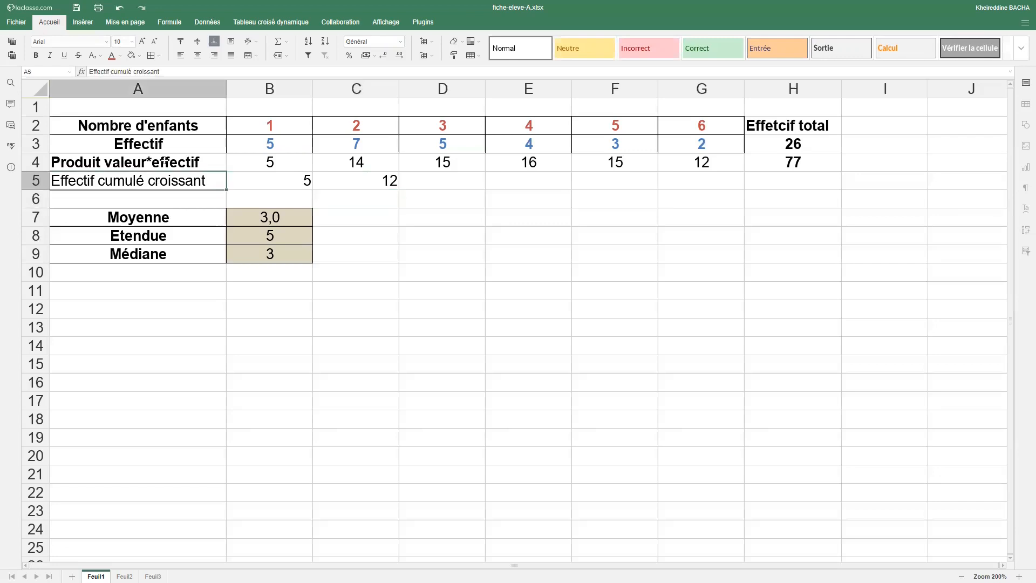
left_click(163, 163)
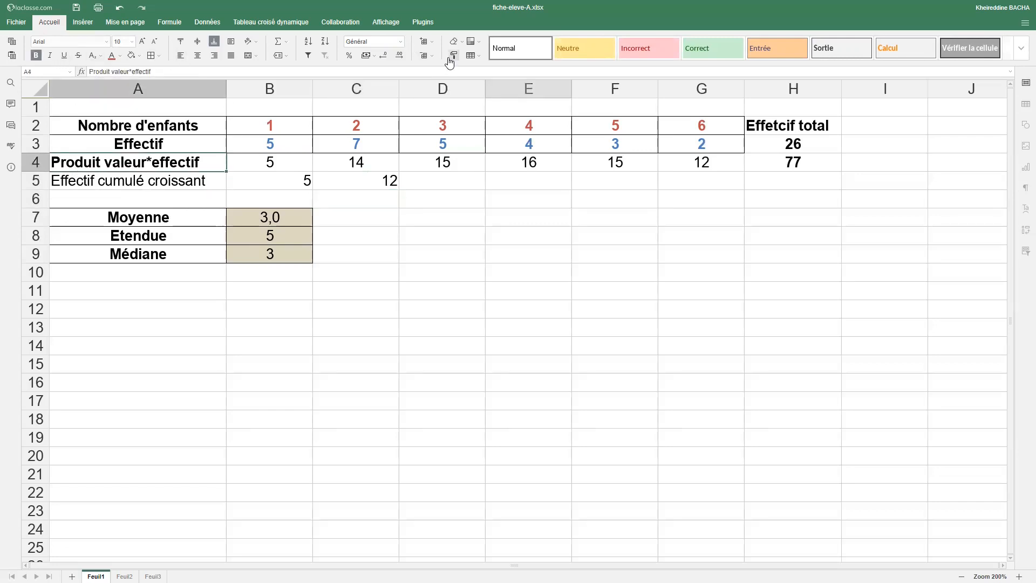
left_click(200, 178)
key("ctrl+b")
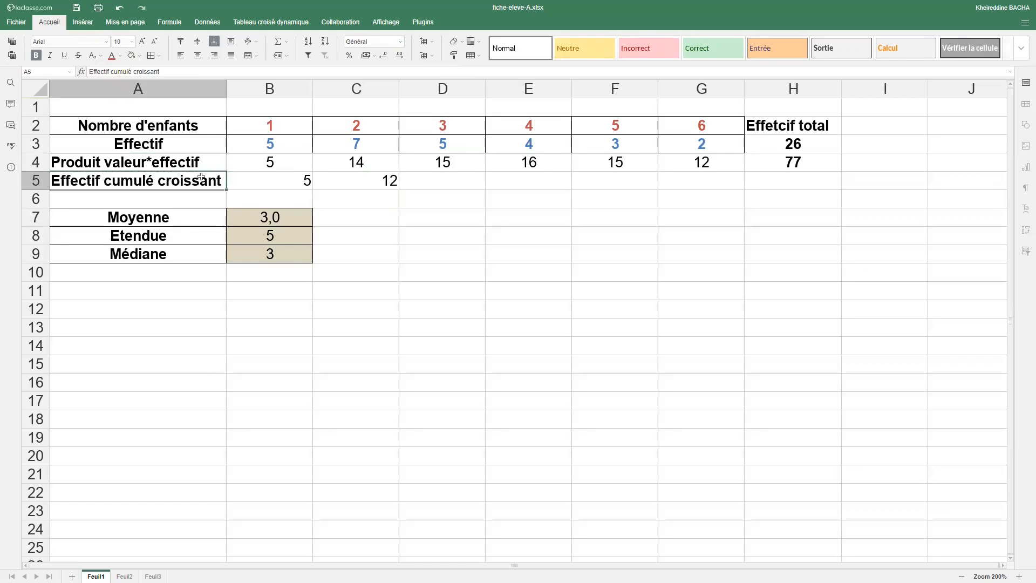
left_click(387, 179)
left_click_drag(226, 91, 235, 91)
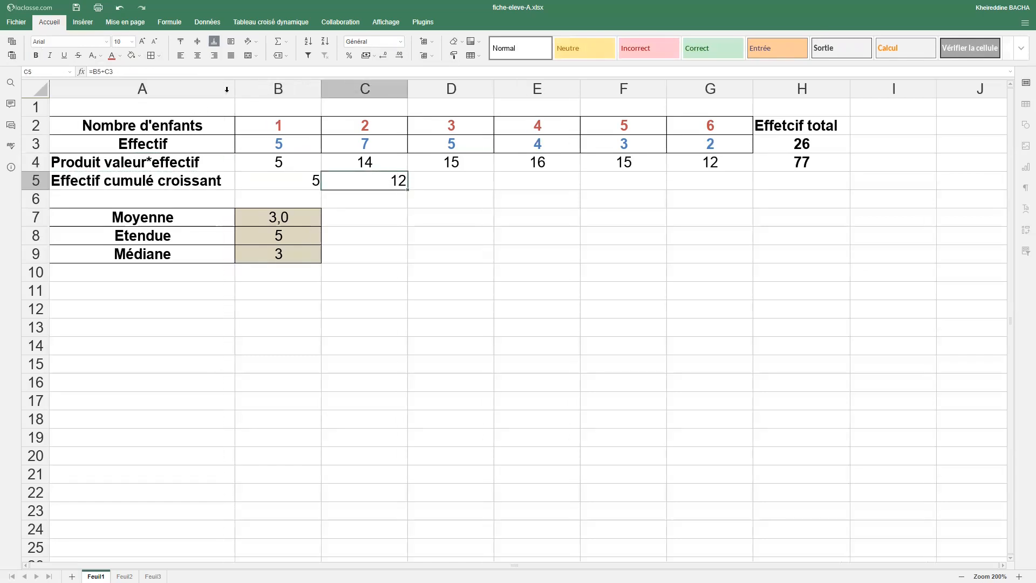
Step: Fill the cumulative frequency formula from C5 across to G5 and centre the values in C5:G5
left_click(422, 180)
left_click(394, 184)
left_click_drag(647, 203, 728, 201)
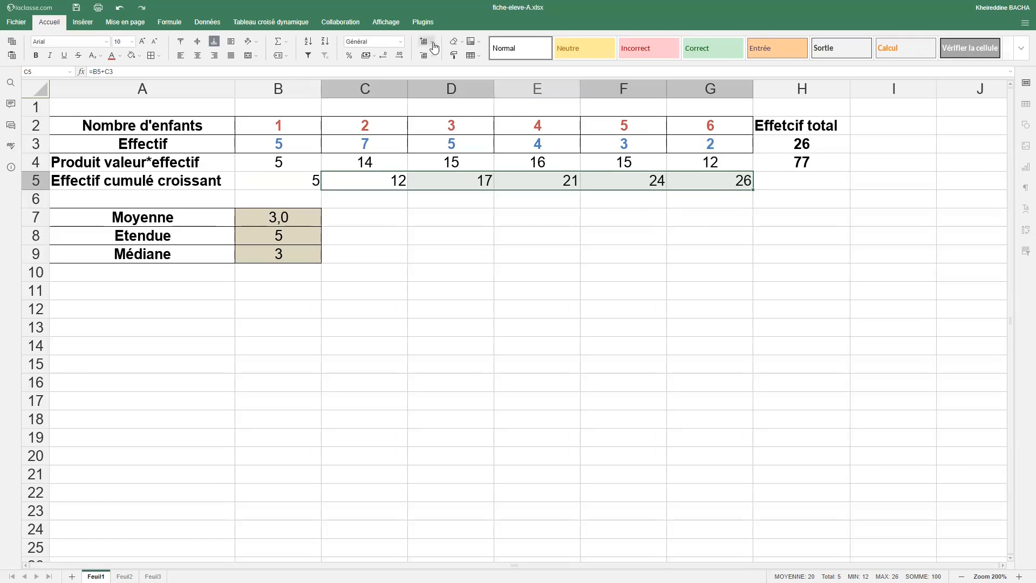
left_click(197, 55)
left_click(287, 182)
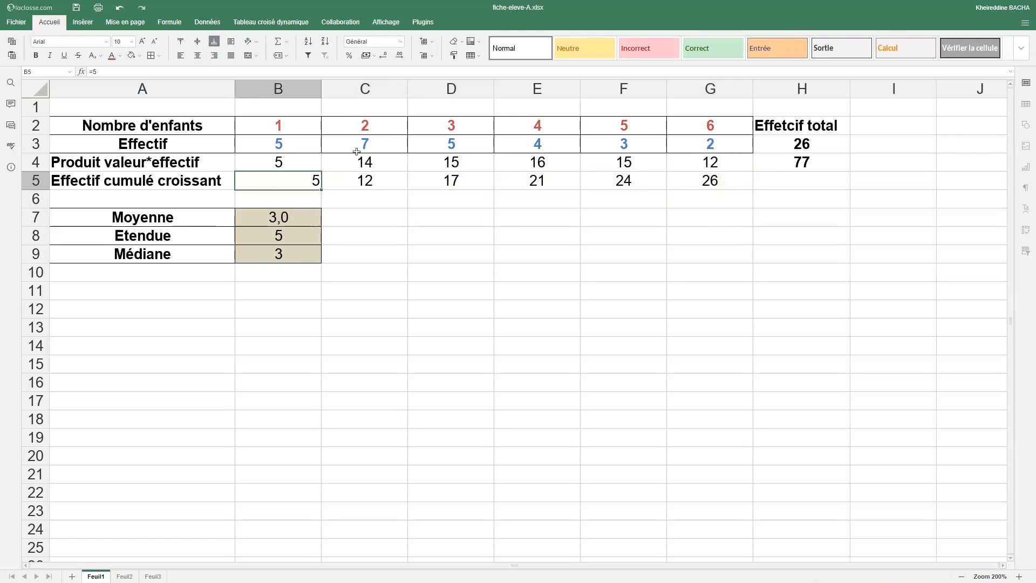
left_click(374, 180)
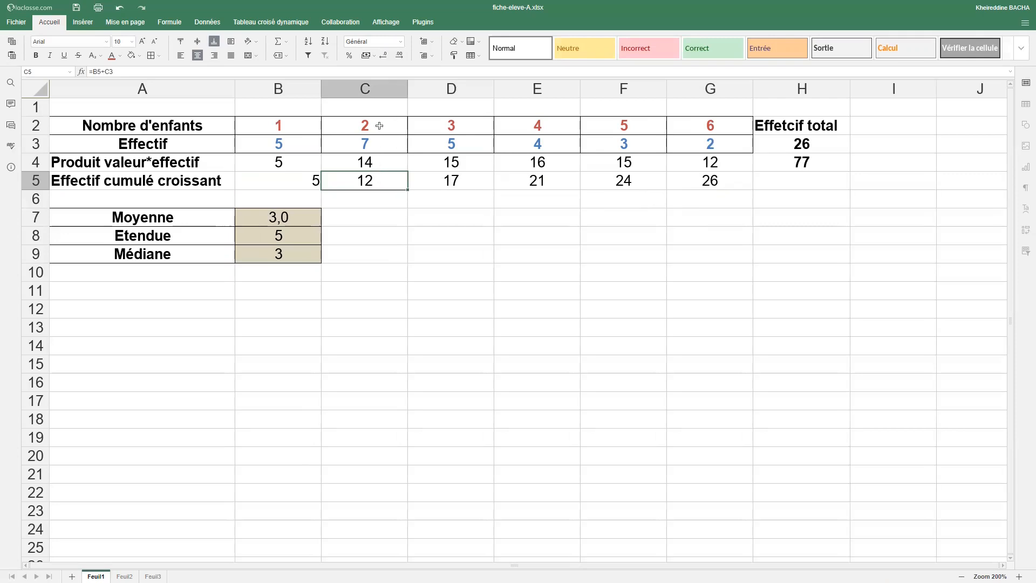
left_click(423, 181)
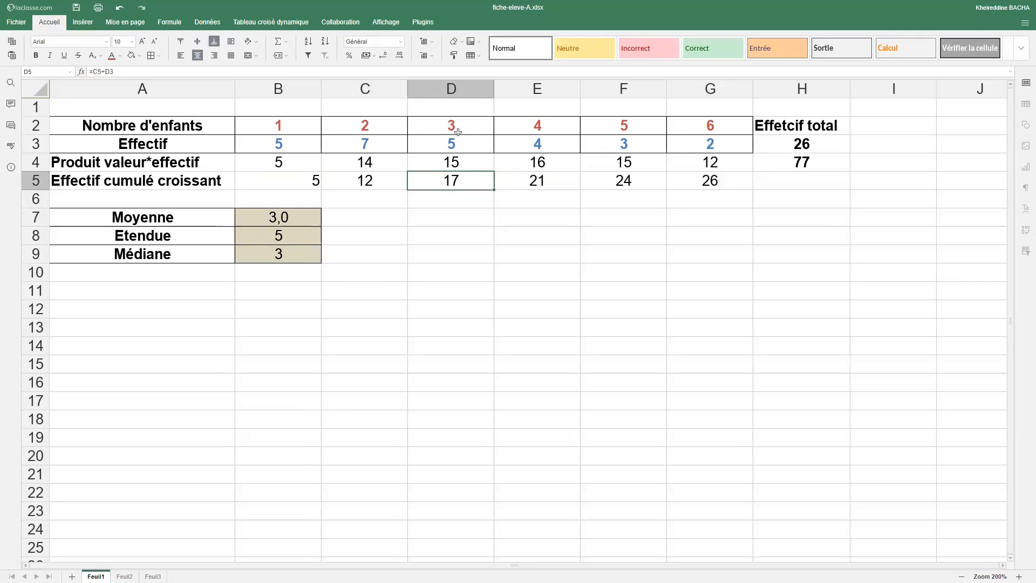
left_click(333, 253)
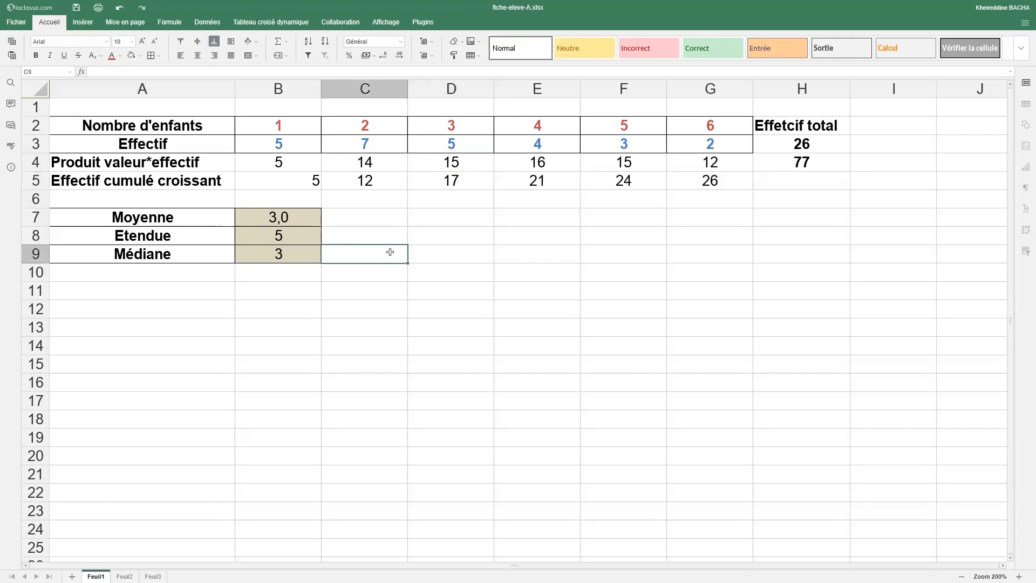